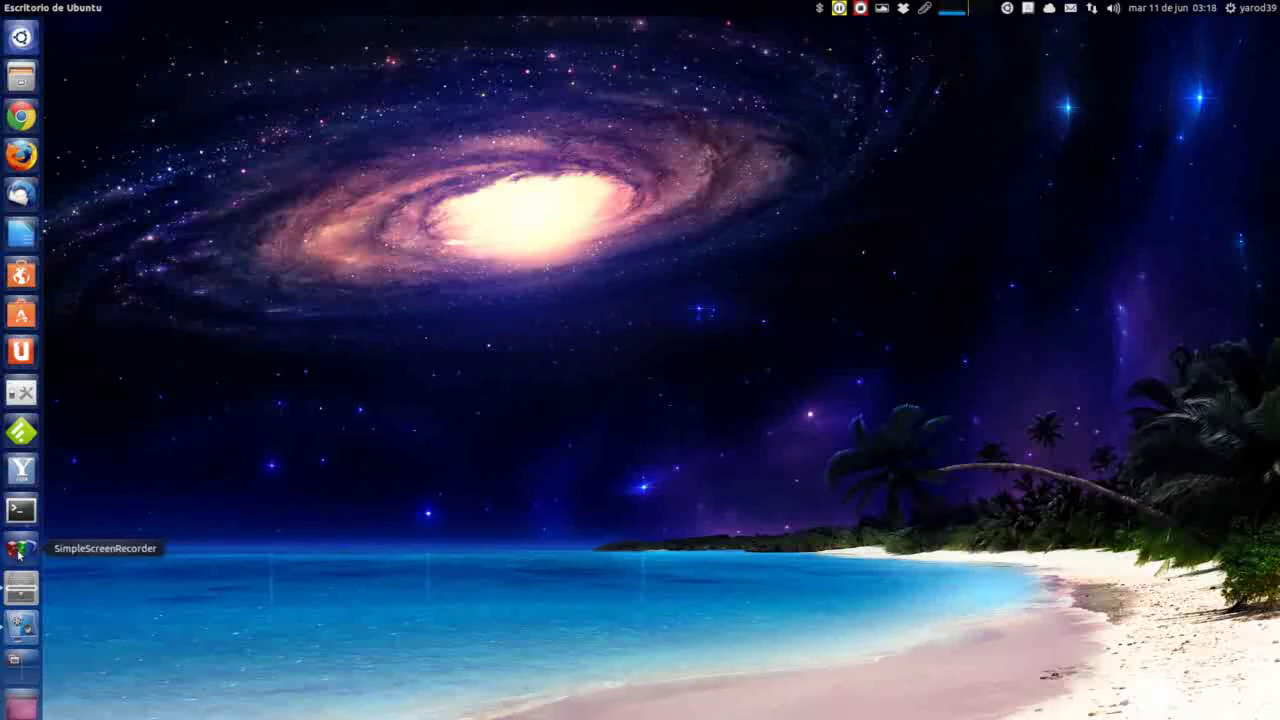
- Open SimpleScreenRecorder, proceed to the input settings and choose All screens: 1920x1080 for recording the entire screen
click(19, 551)
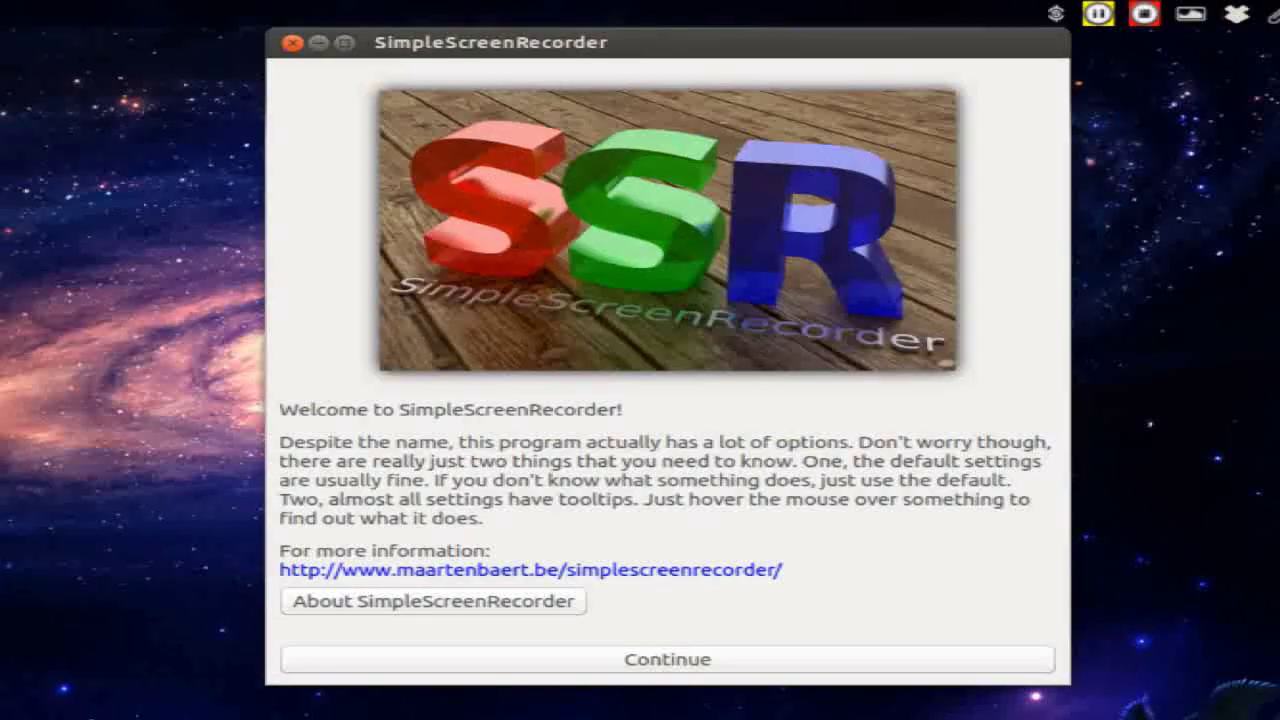
click(667, 662)
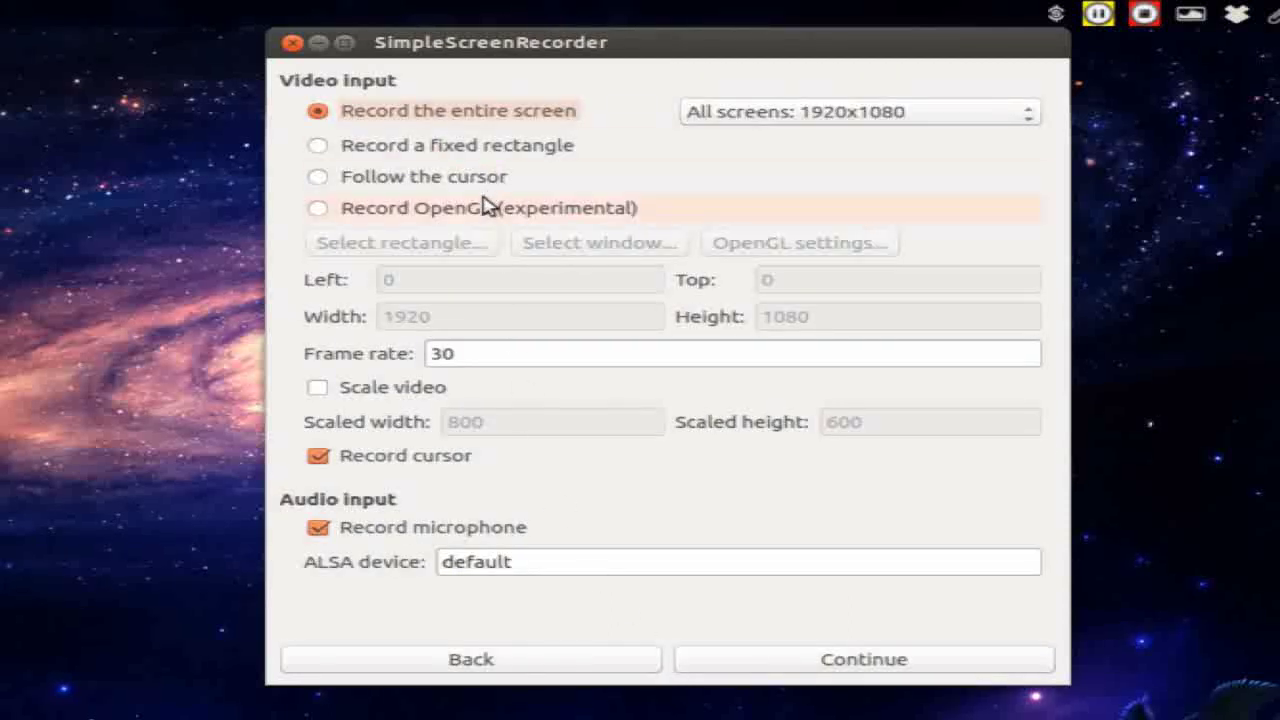
click(1030, 121)
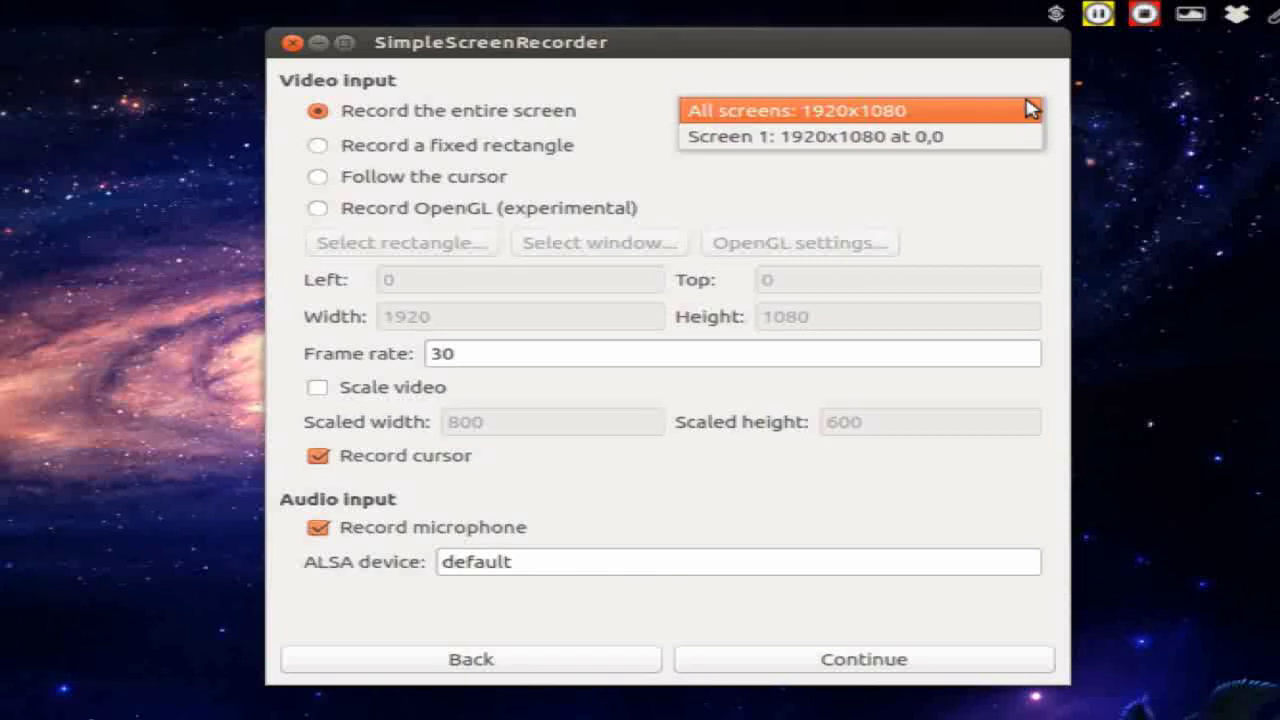
click(1029, 110)
- Try the fixed rectangle, follow-the-cursor and OpenGL recording modes, and review the OpenGL settings
click(500, 158)
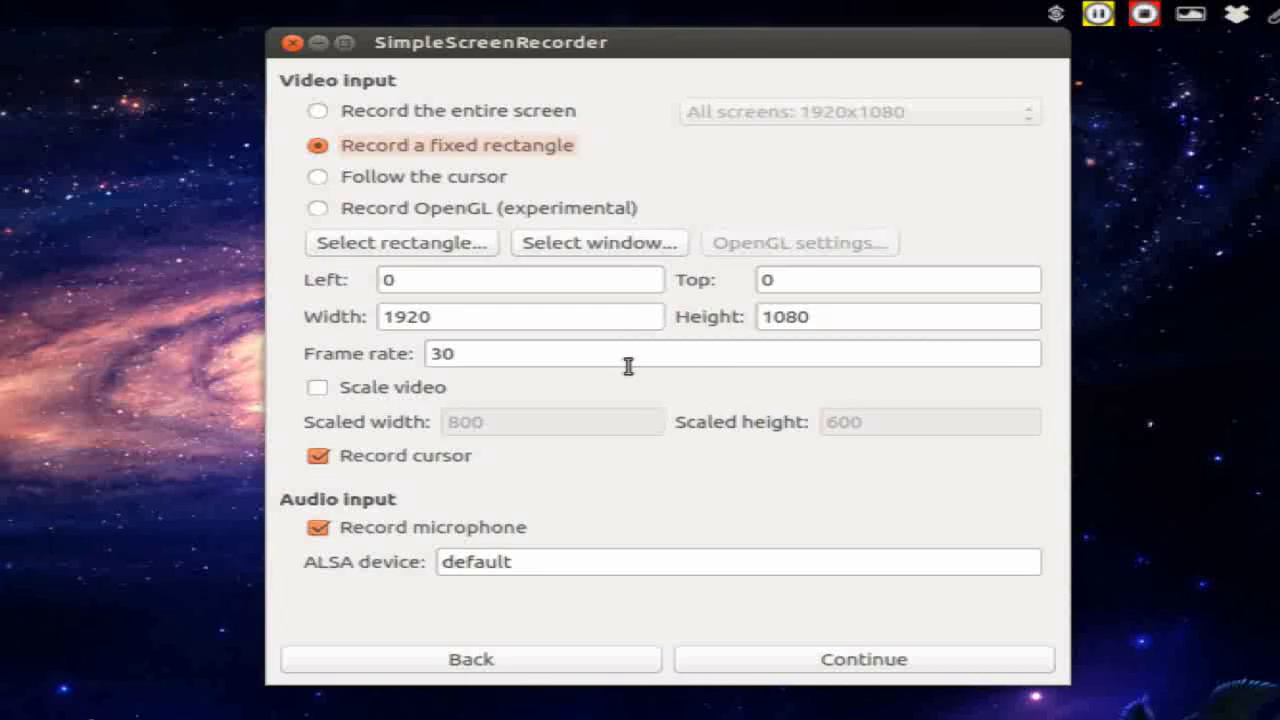
click(414, 190)
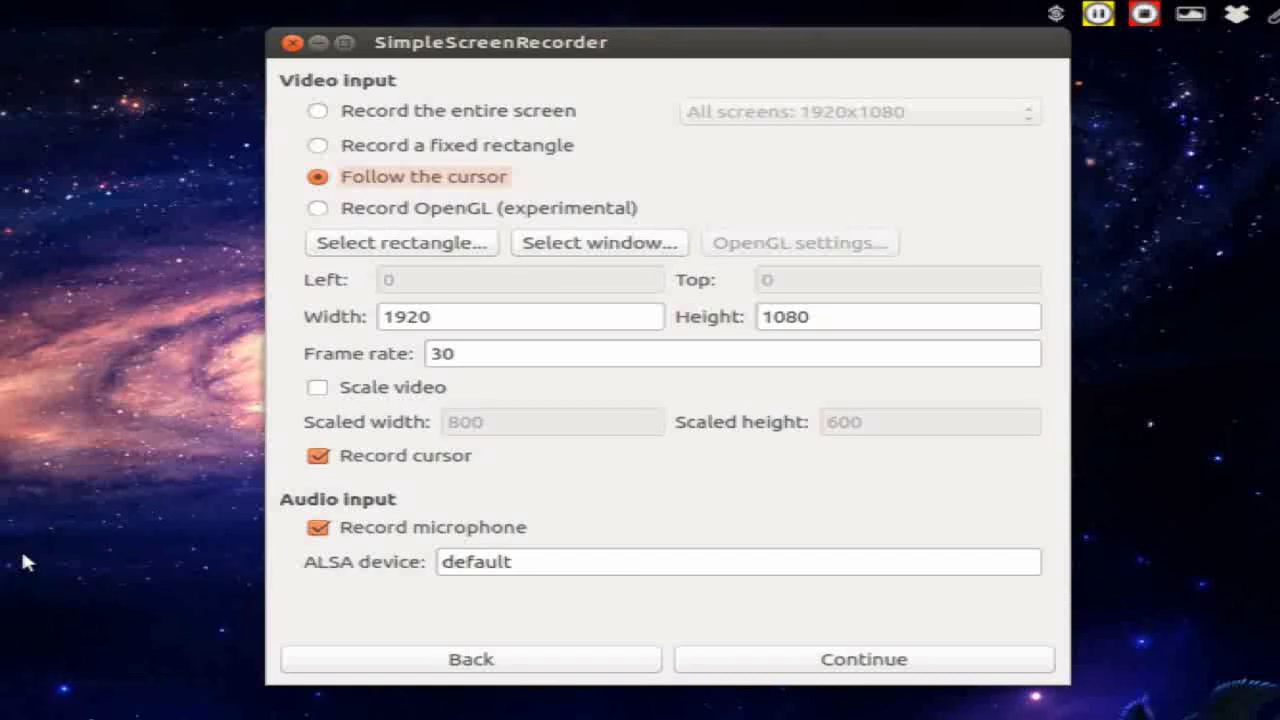
click(410, 216)
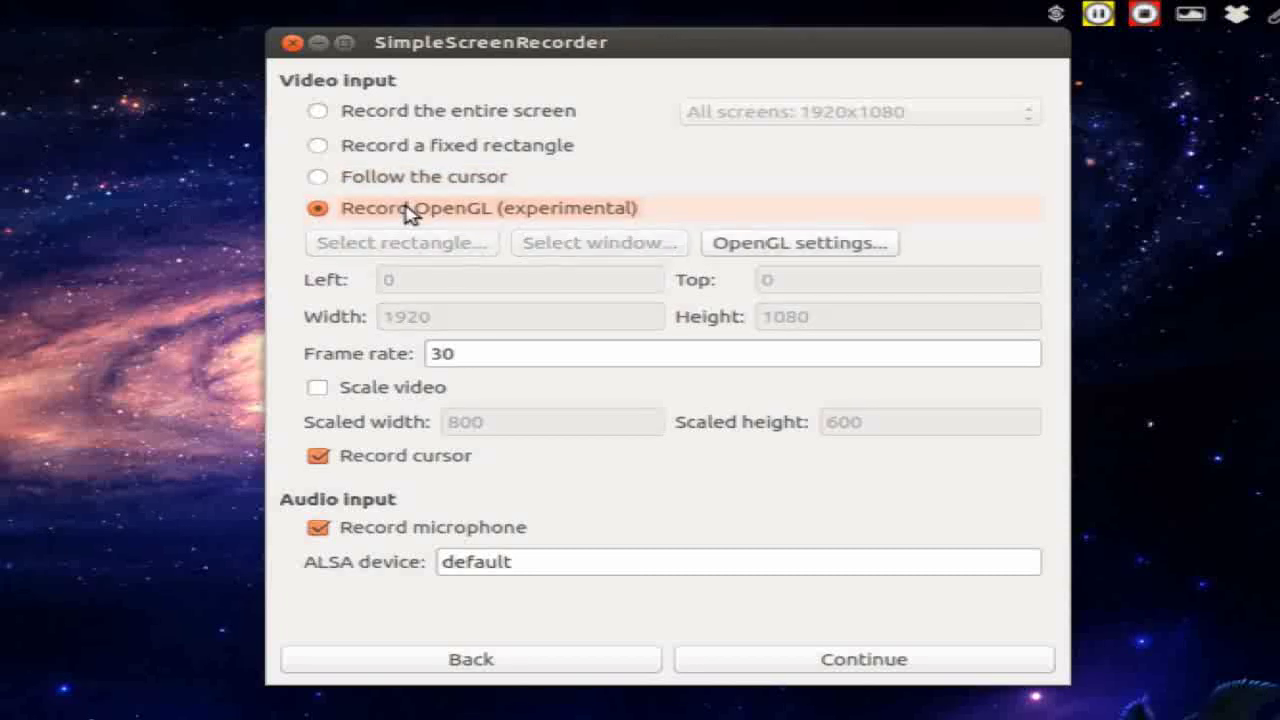
click(845, 249)
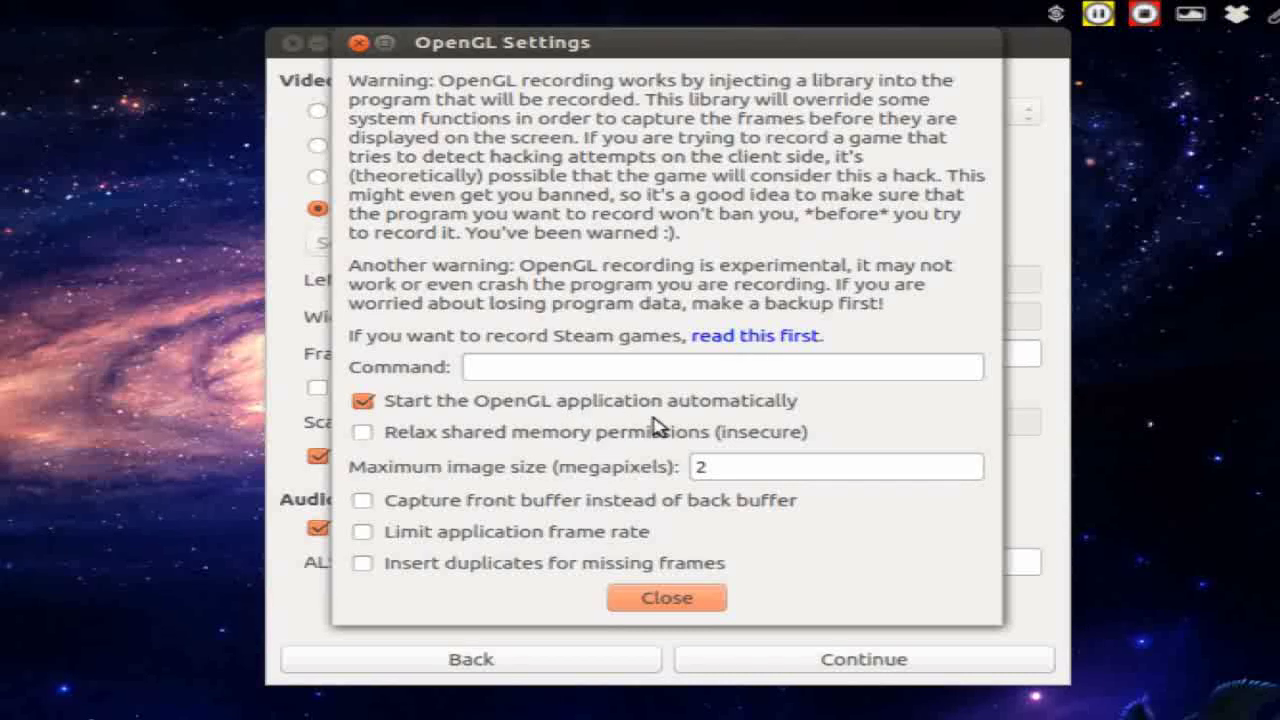
click(672, 600)
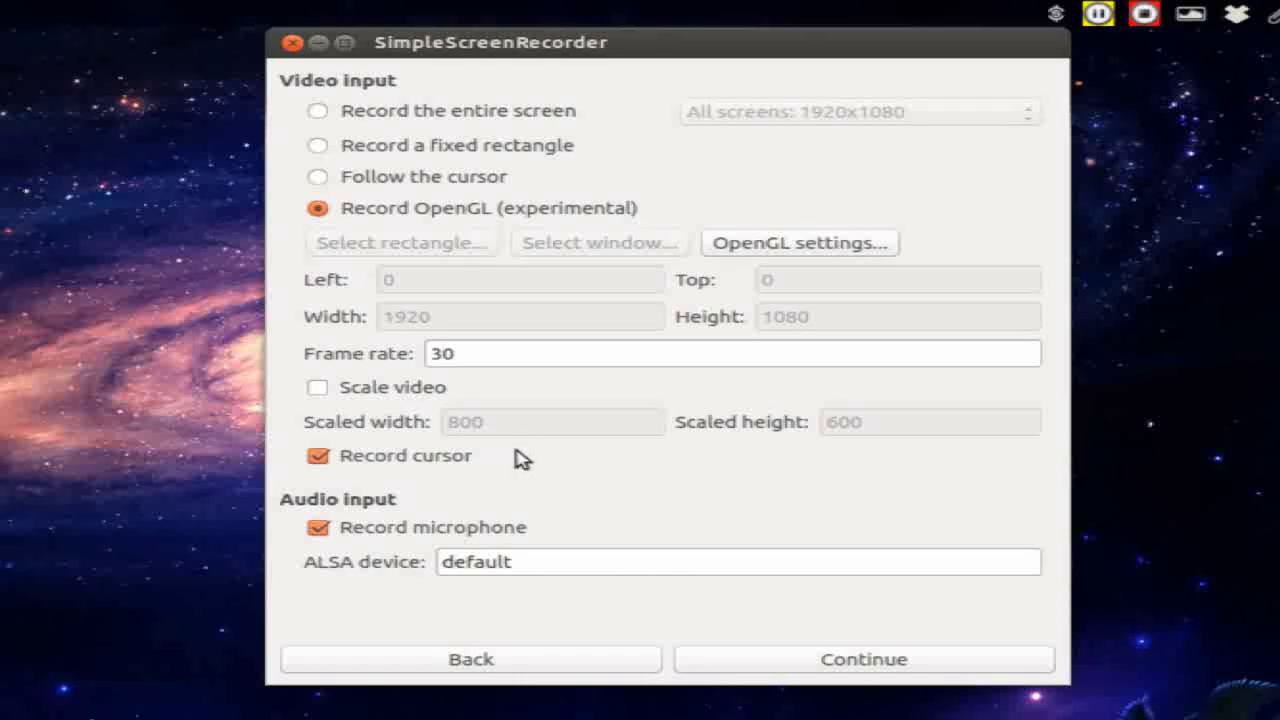
- Turn video scaling on and off again, and try to proceed with OpenGL recording
click(393, 394)
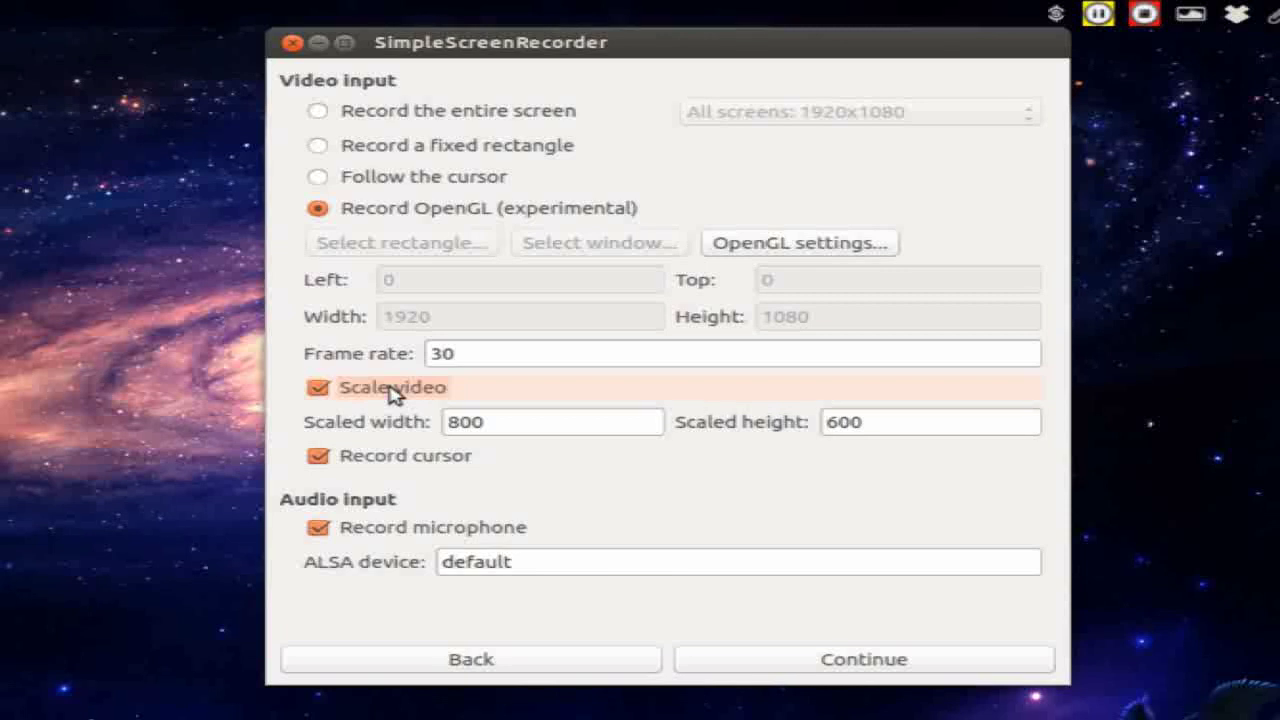
click(393, 394)
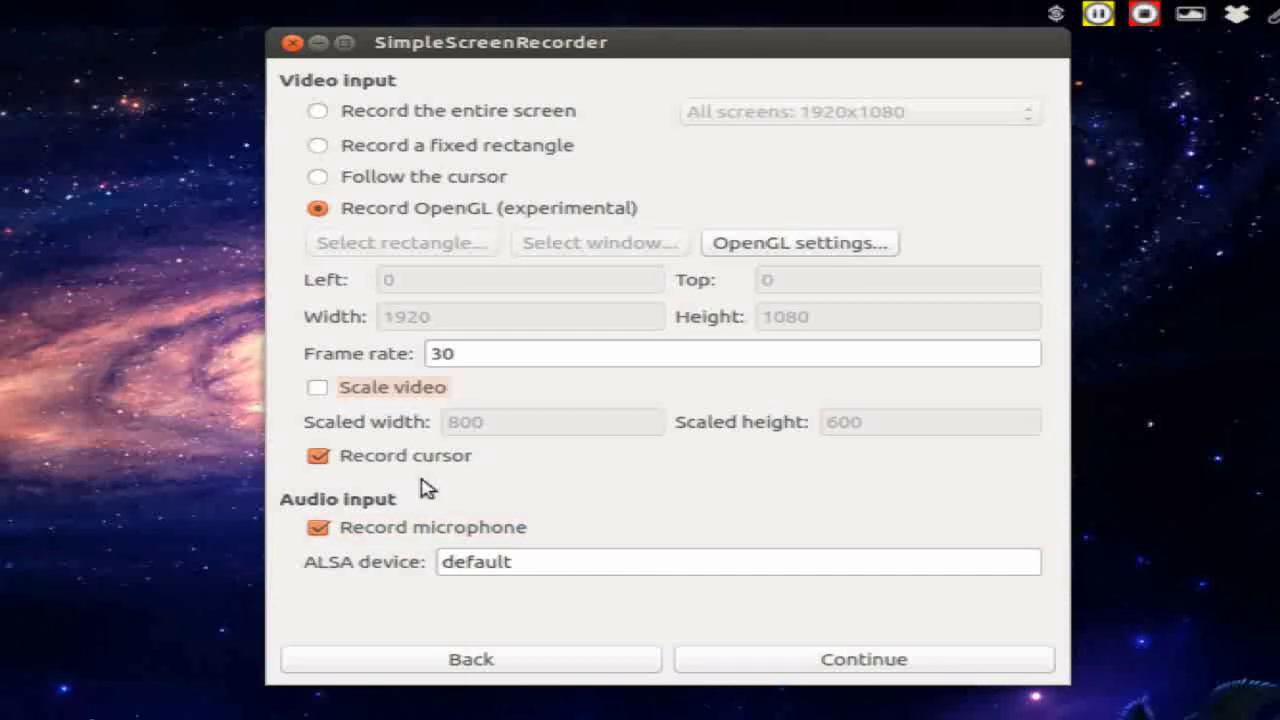
click(815, 664)
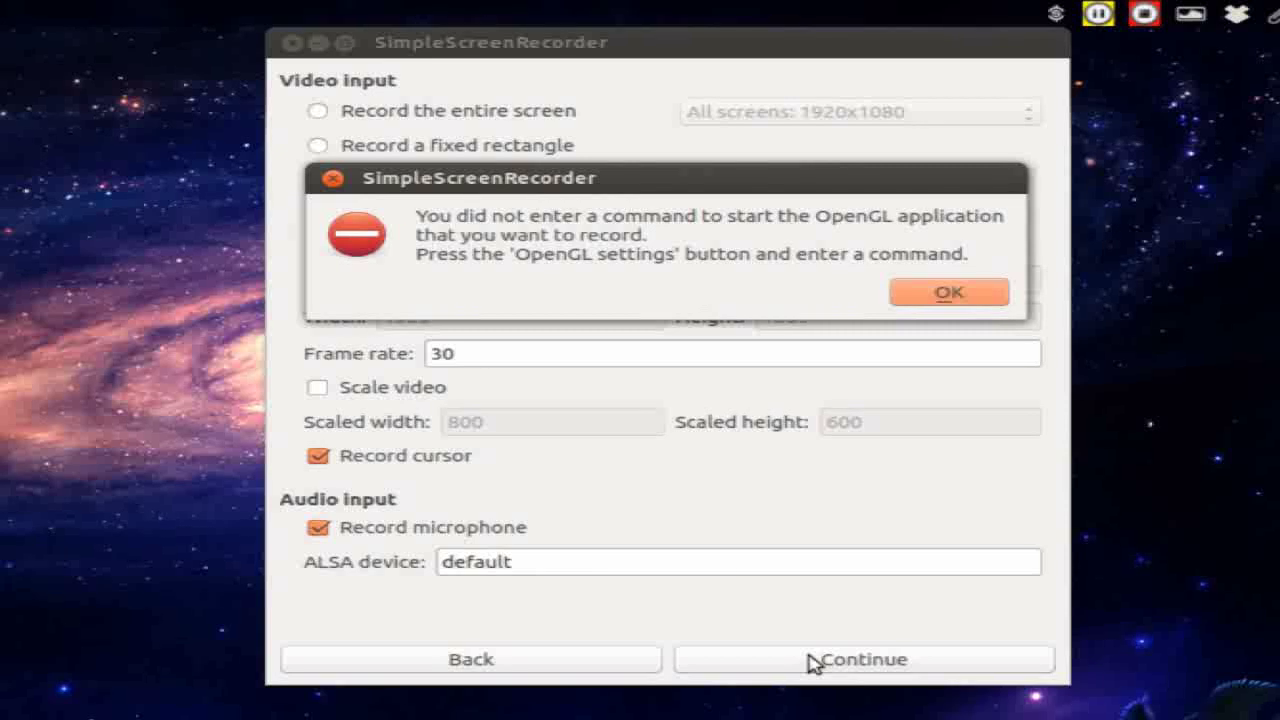
click(923, 291)
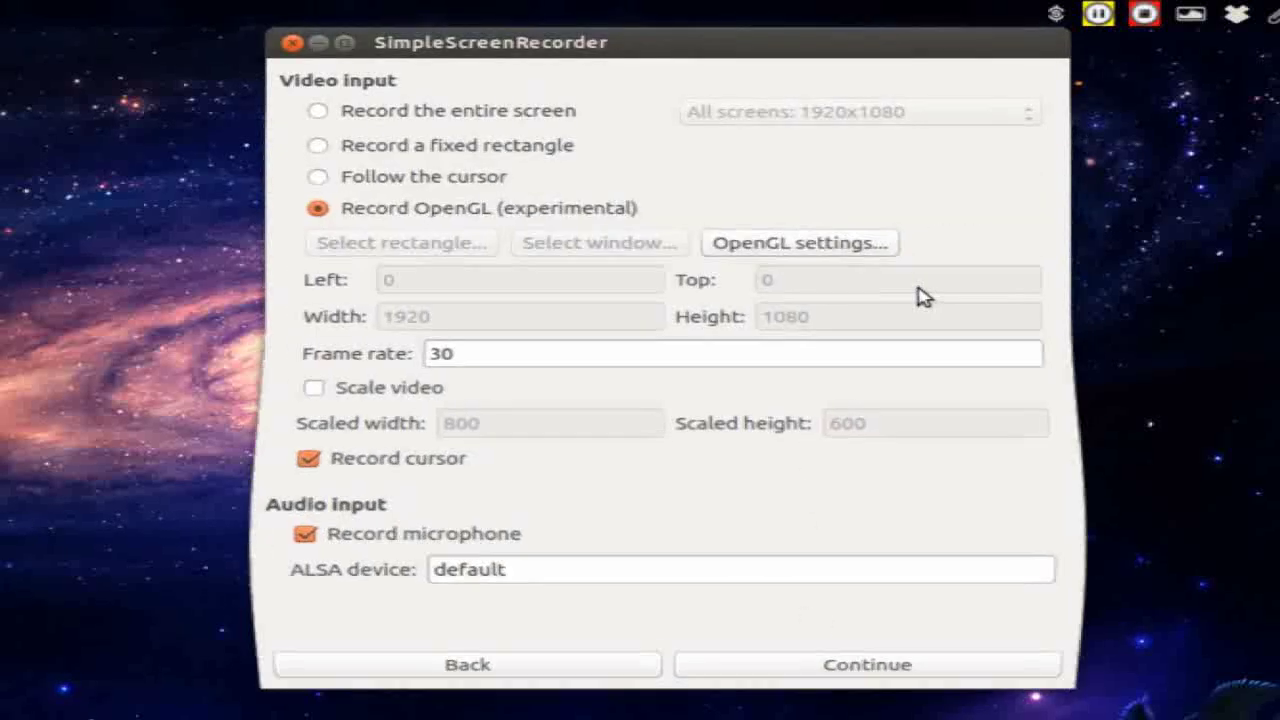
- Set the video input to record the entire screen and proceed to the output settings
click(372, 113)
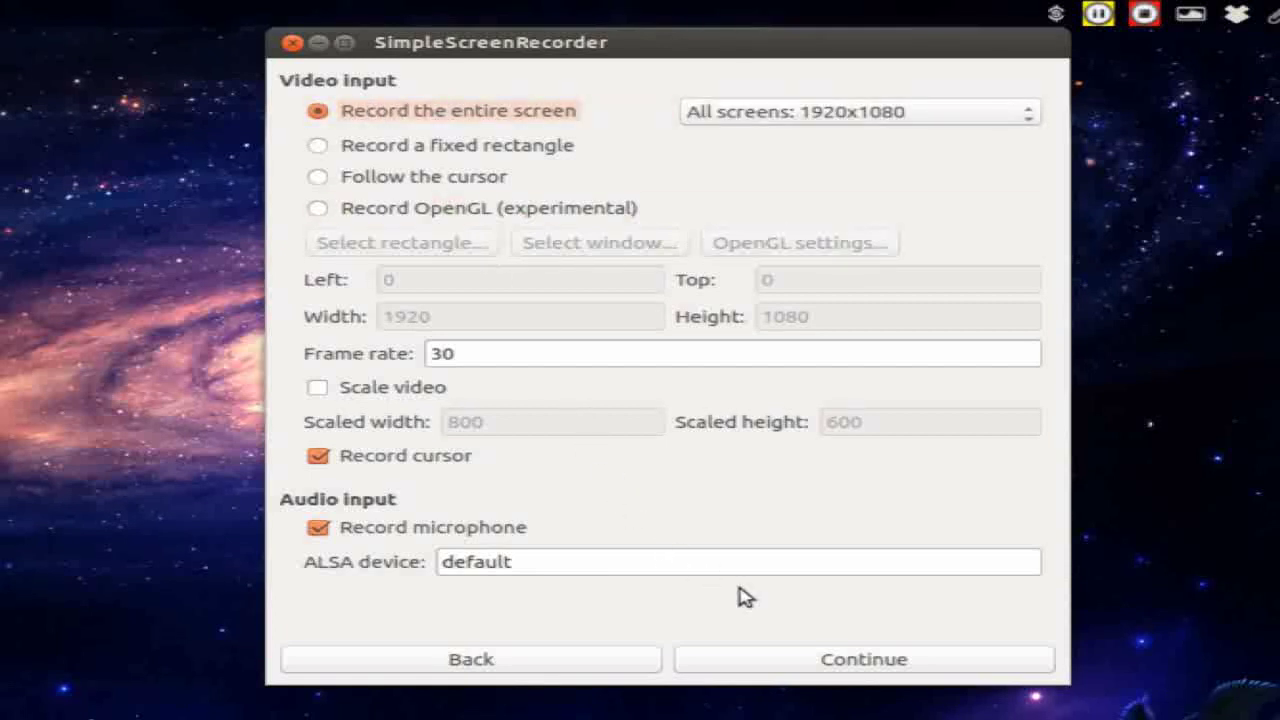
click(900, 666)
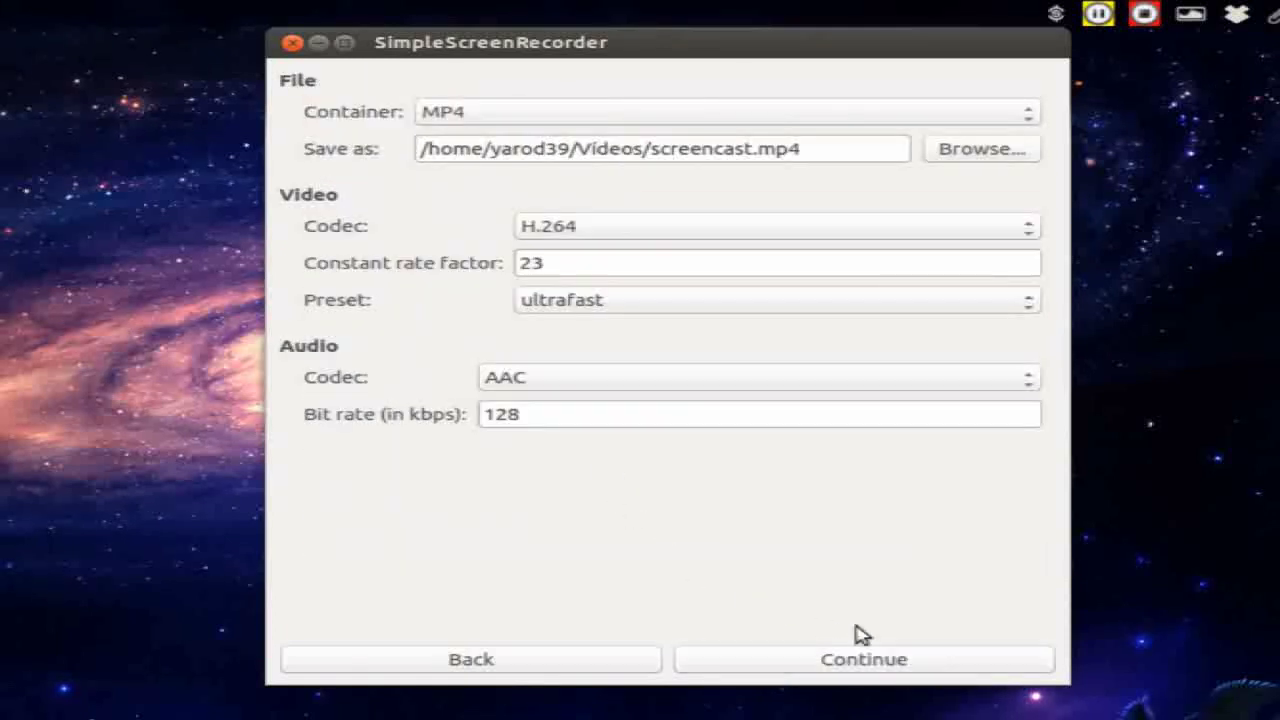
- Try the Other container option for the output file and return the container to MP4
click(1033, 113)
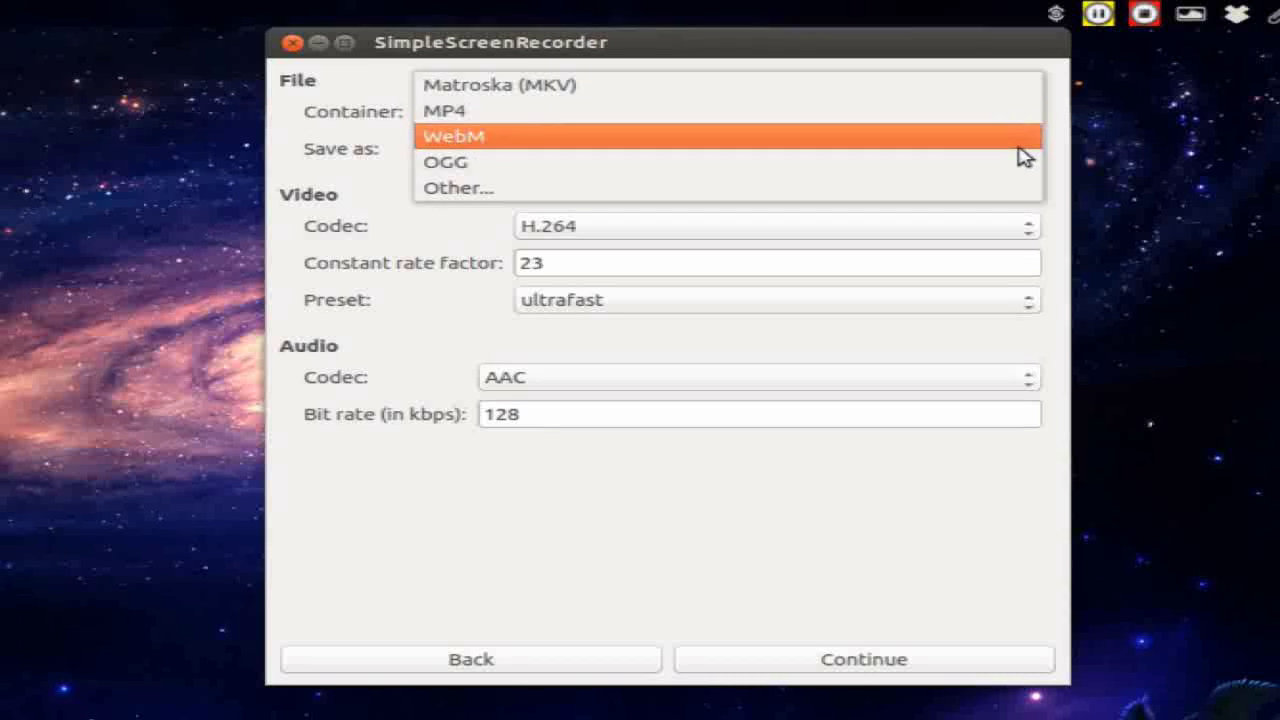
click(1022, 188)
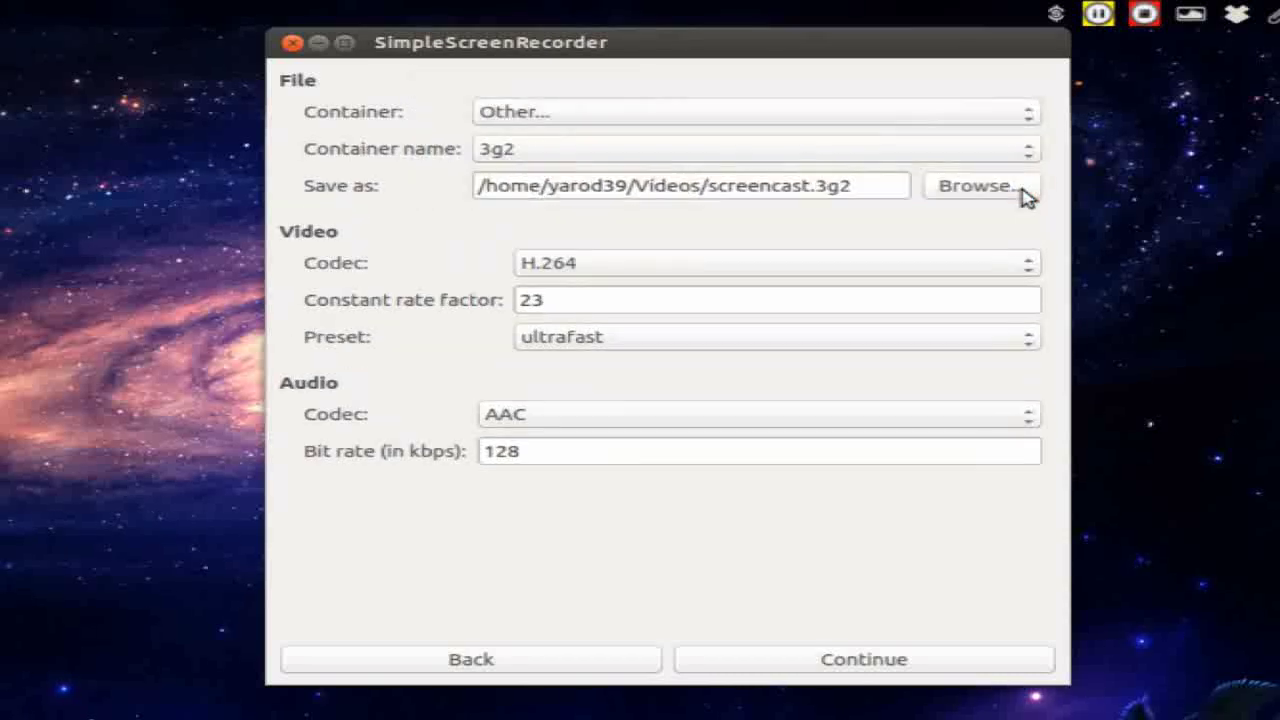
click(1026, 116)
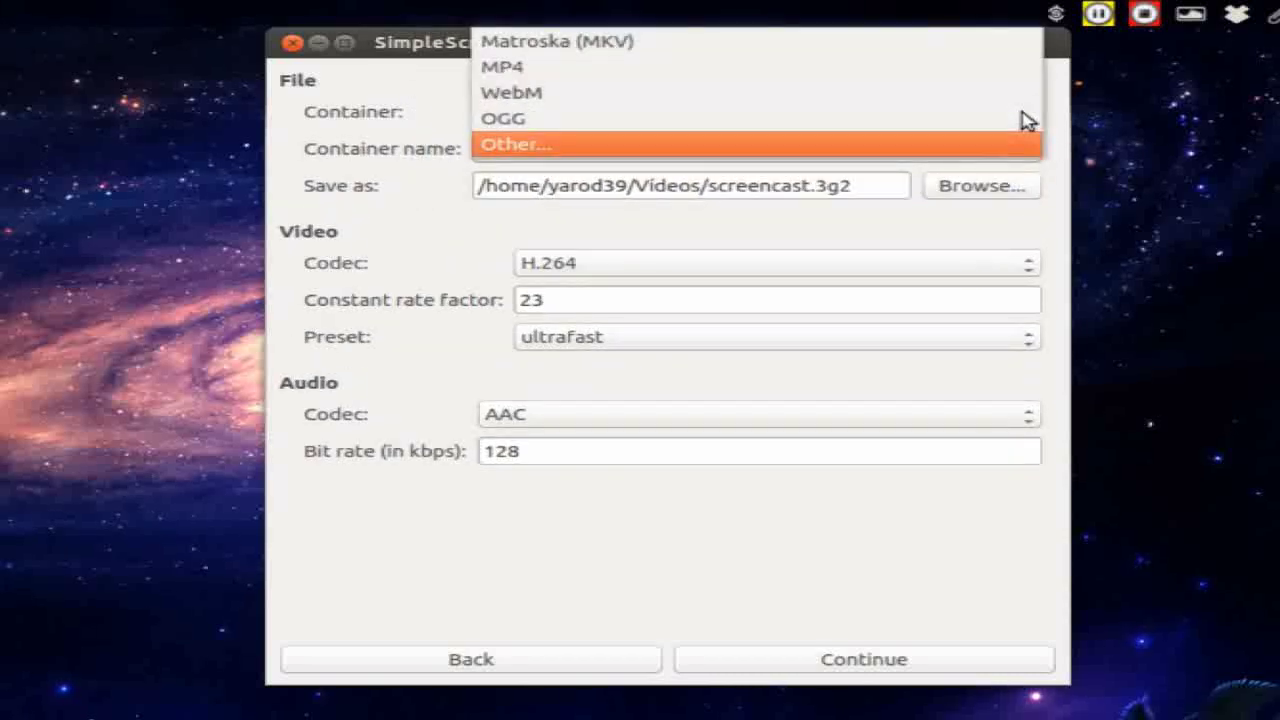
click(975, 83)
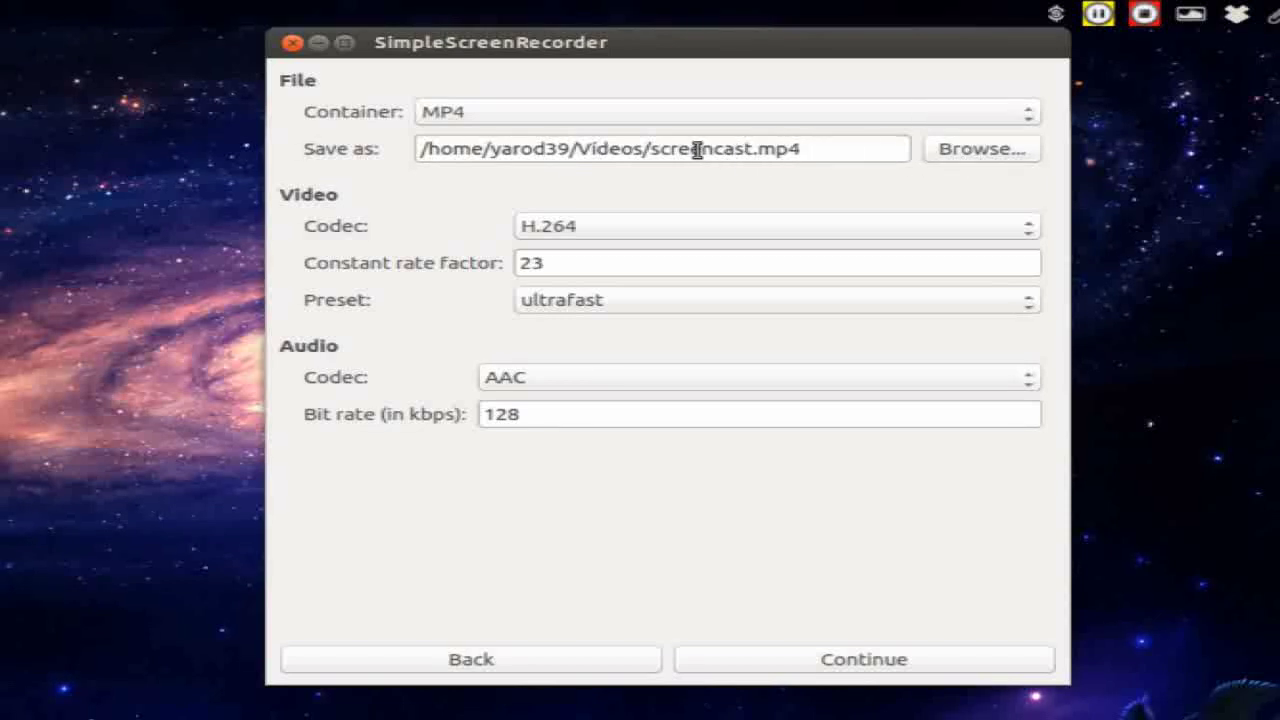
- Review the file name in the save path and the available containers, leaving MP4 selected
drag(656, 148, 834, 150)
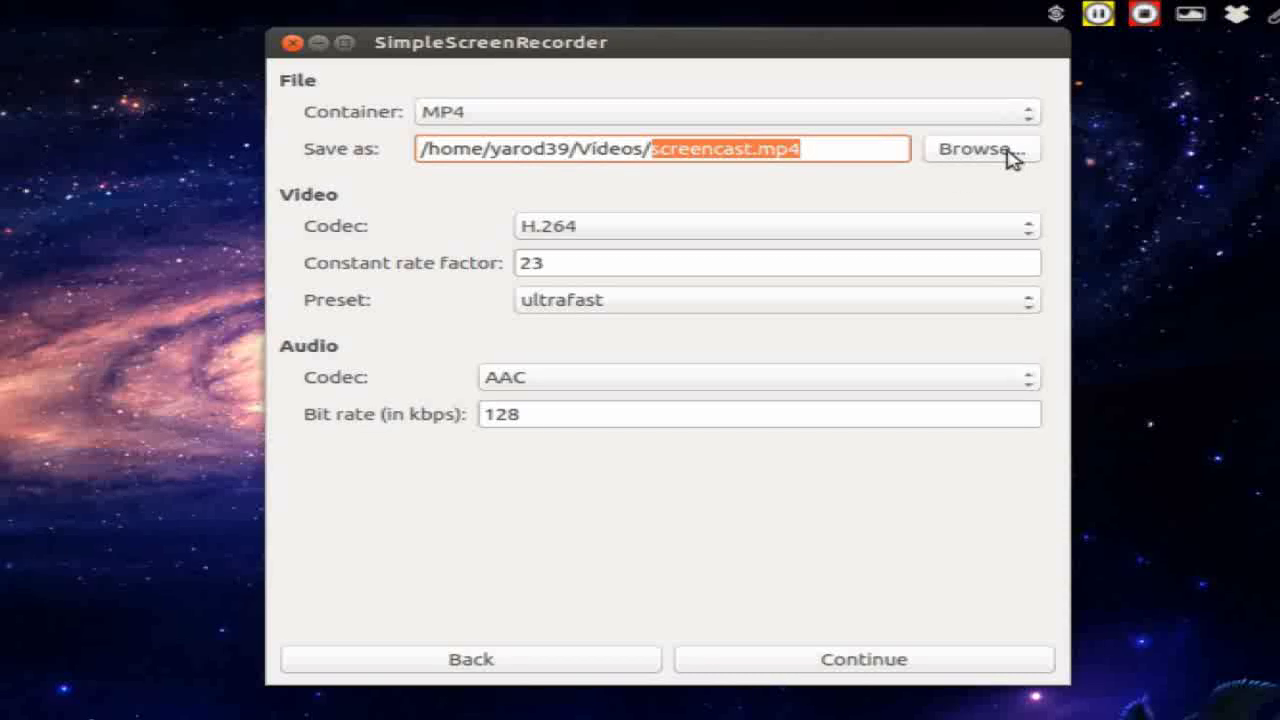
click(847, 153)
click(1030, 115)
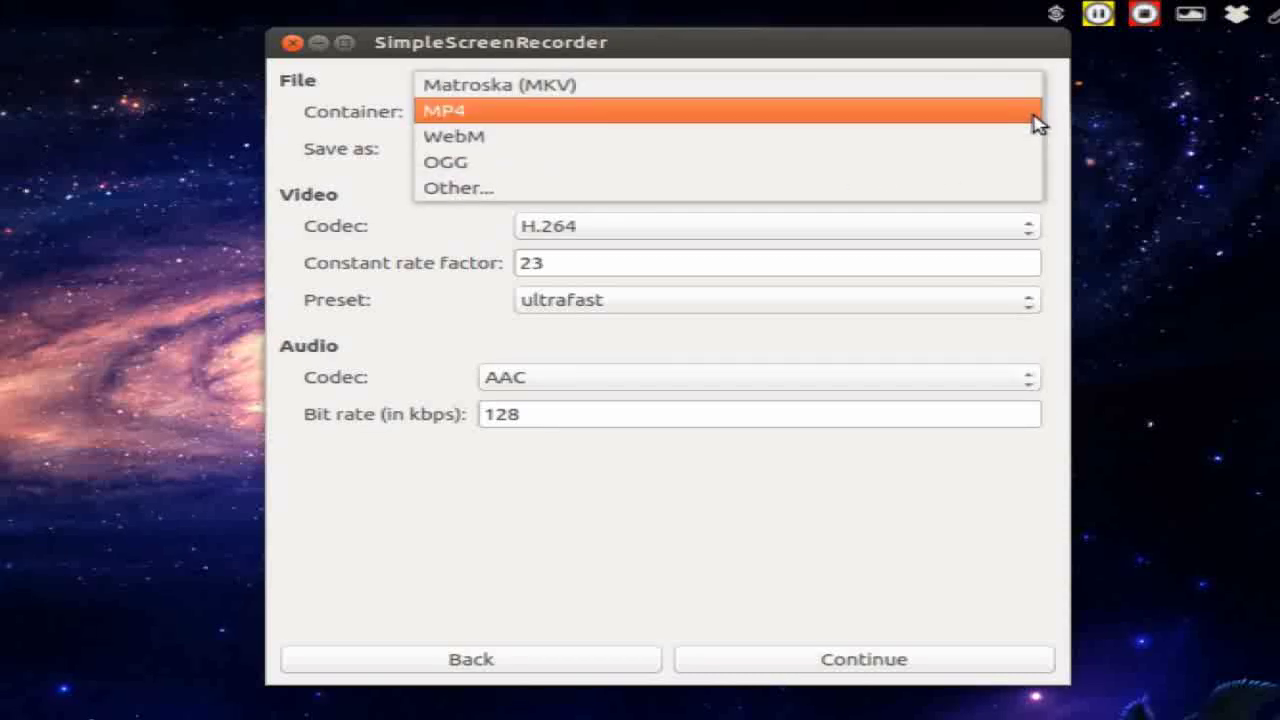
click(1037, 122)
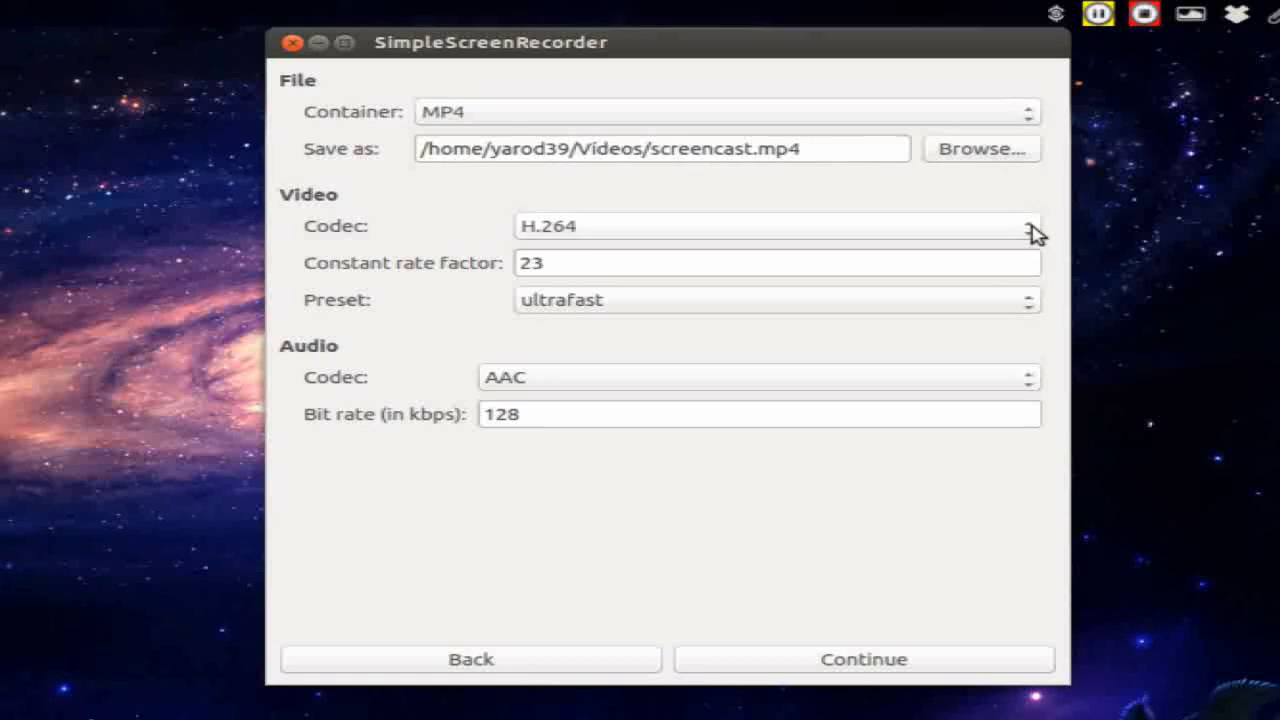
- Choose H.264 as the video codec with the ultrafast preset, and AAC as the audio codec
click(1034, 232)
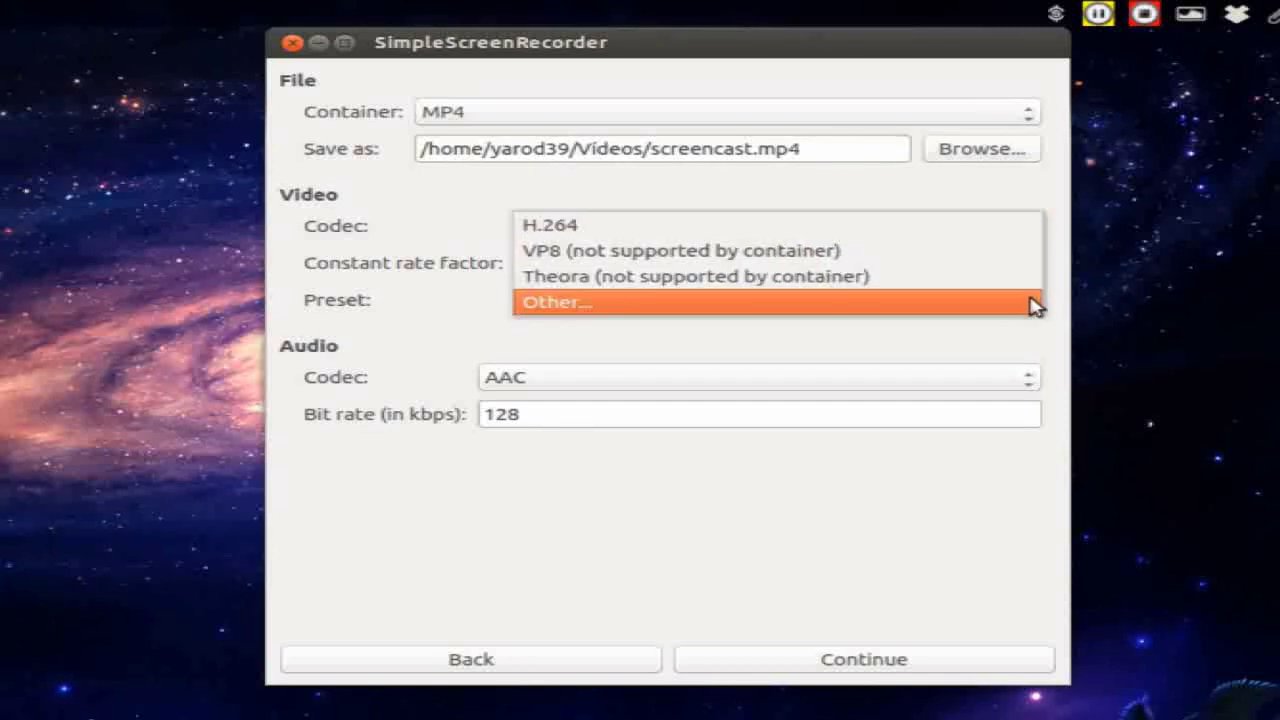
click(1003, 226)
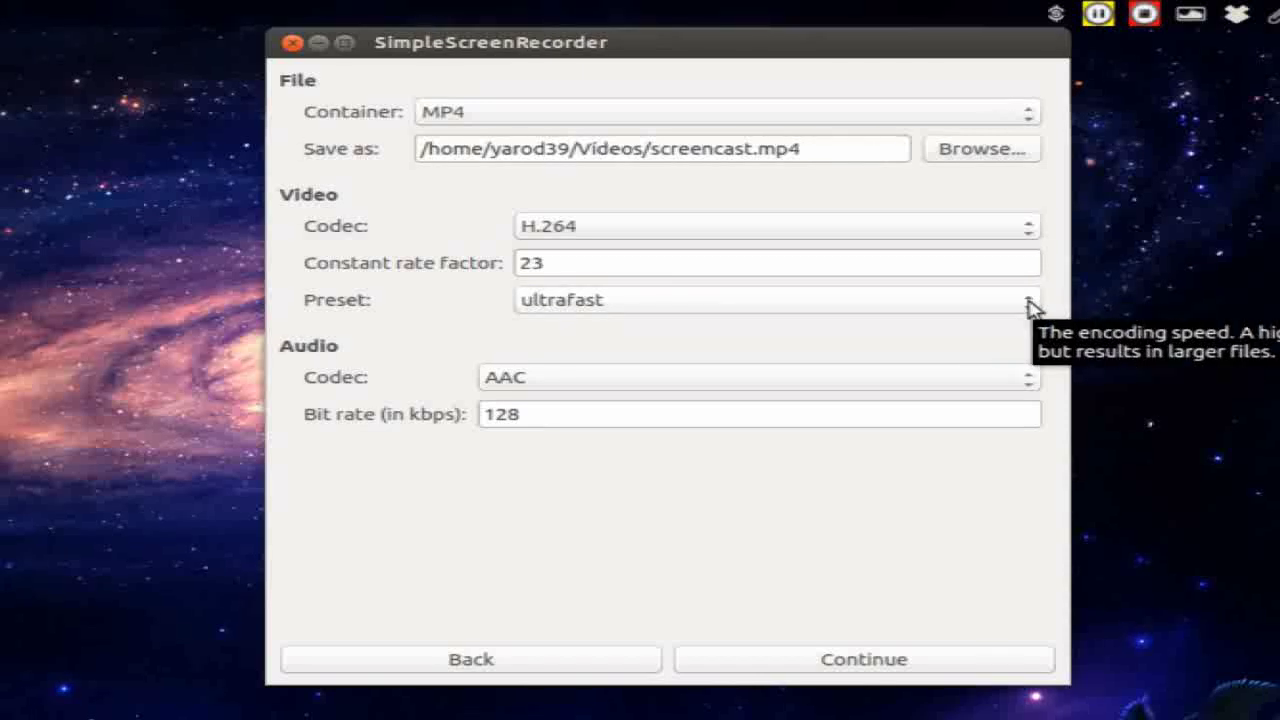
click(1030, 306)
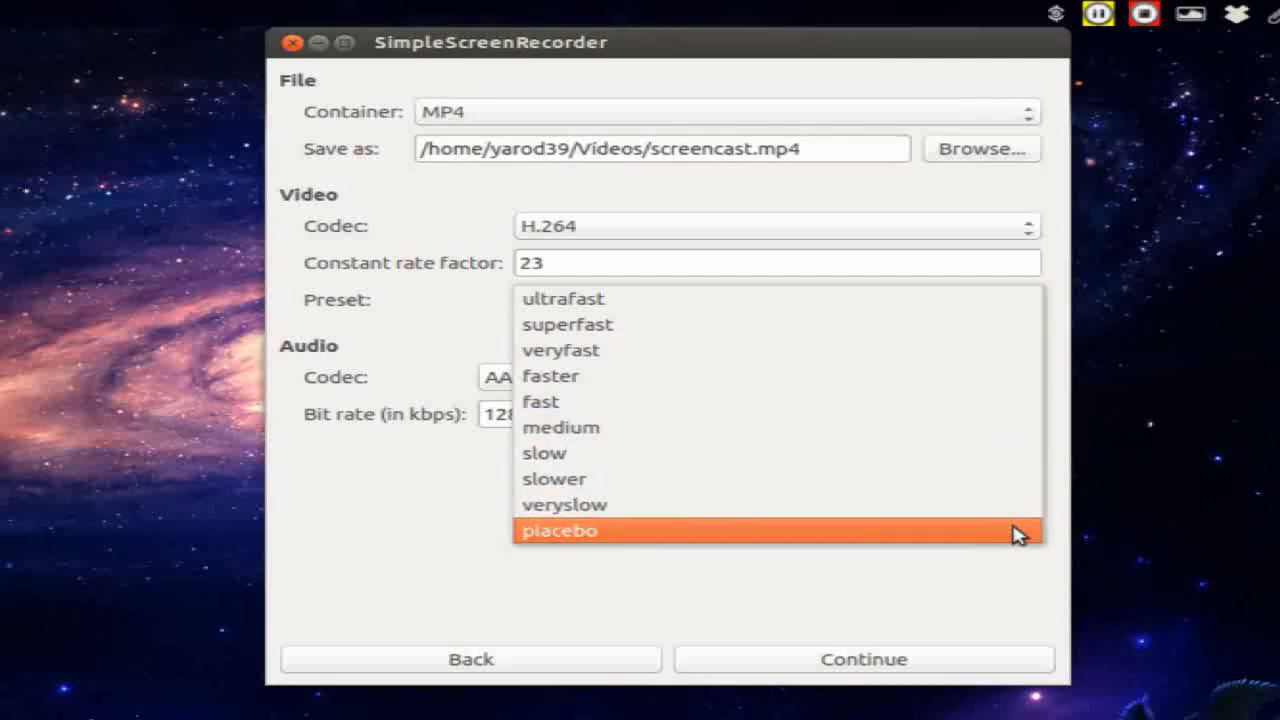
click(944, 302)
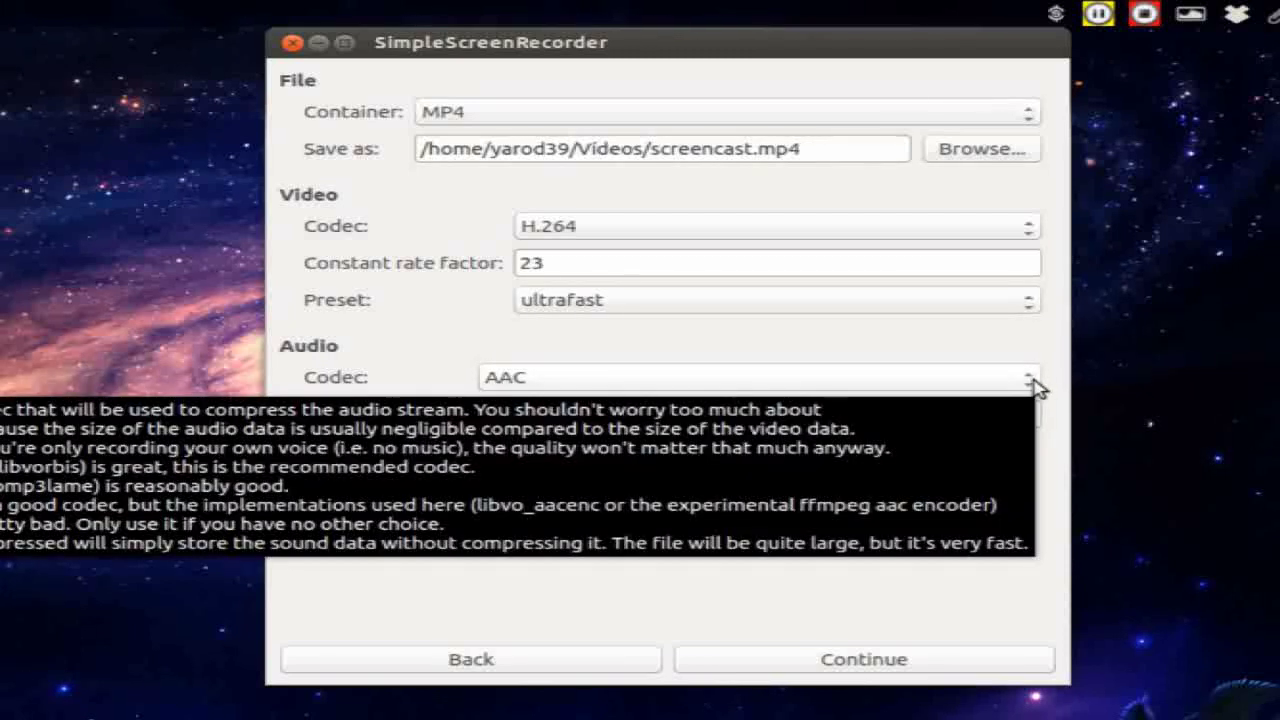
click(1036, 388)
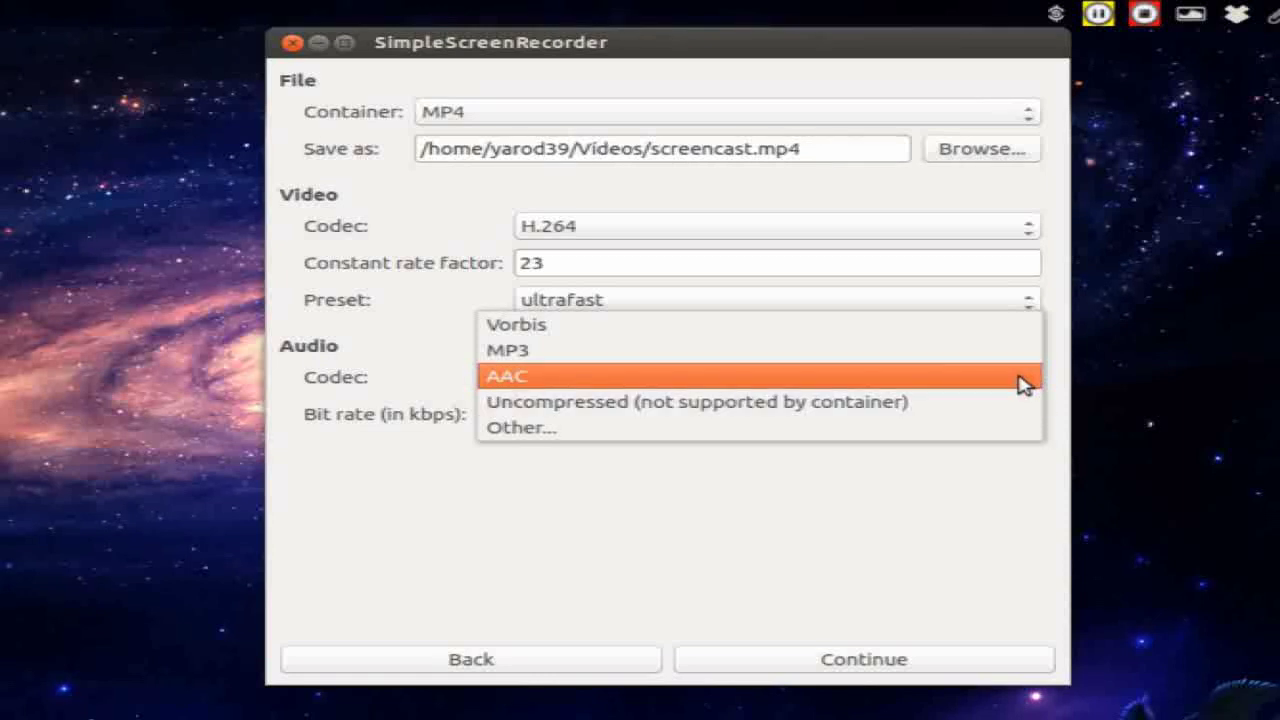
click(1022, 386)
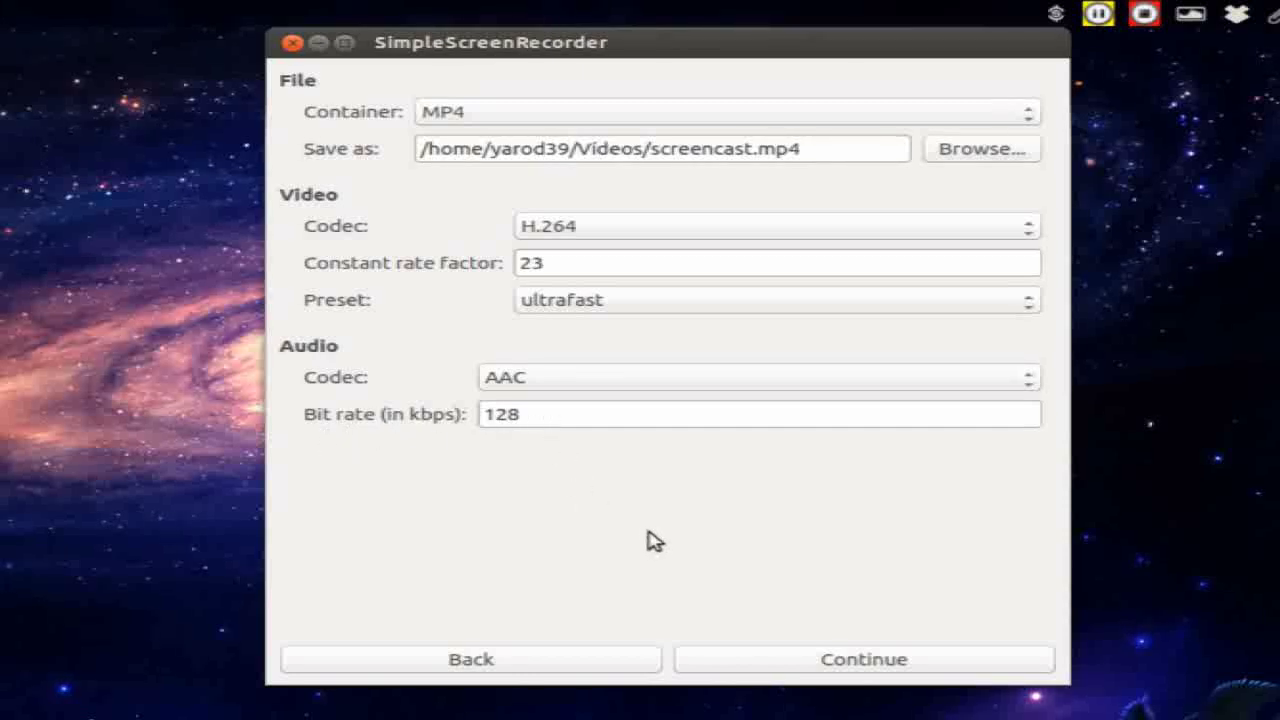
- Proceed to the recording page and choose R as the letter of the recording hotkey
click(884, 664)
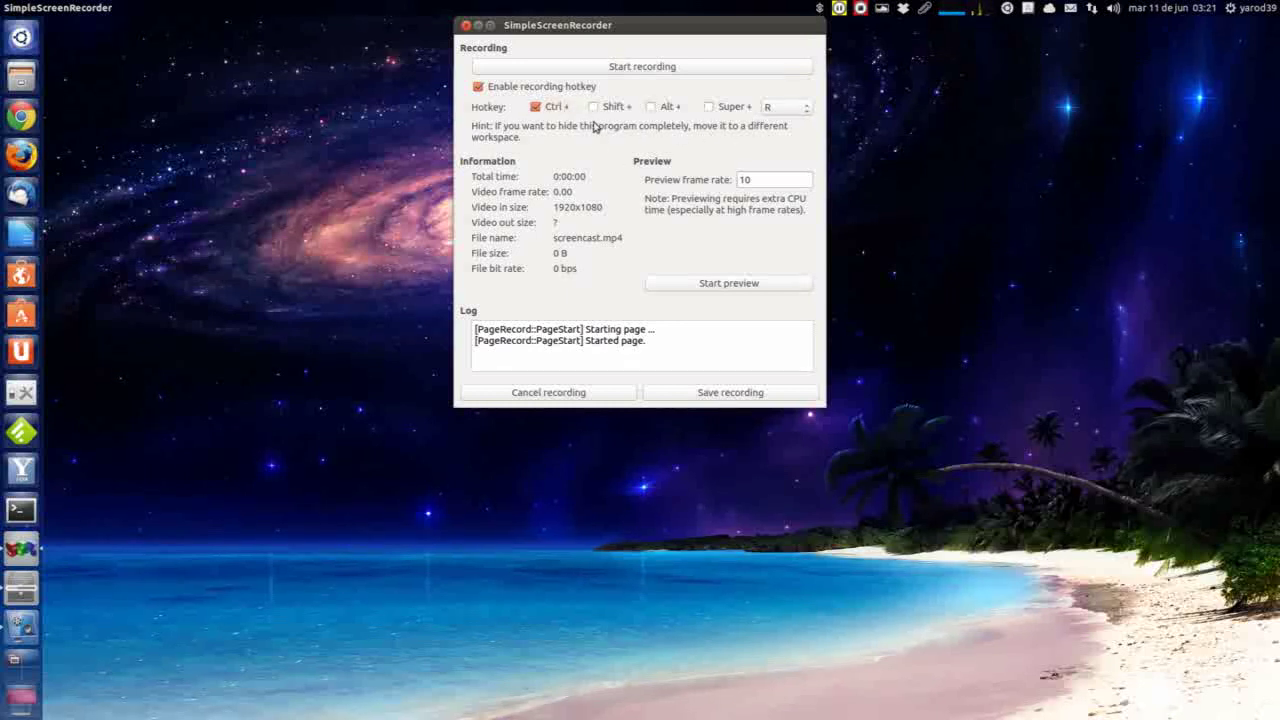
click(807, 114)
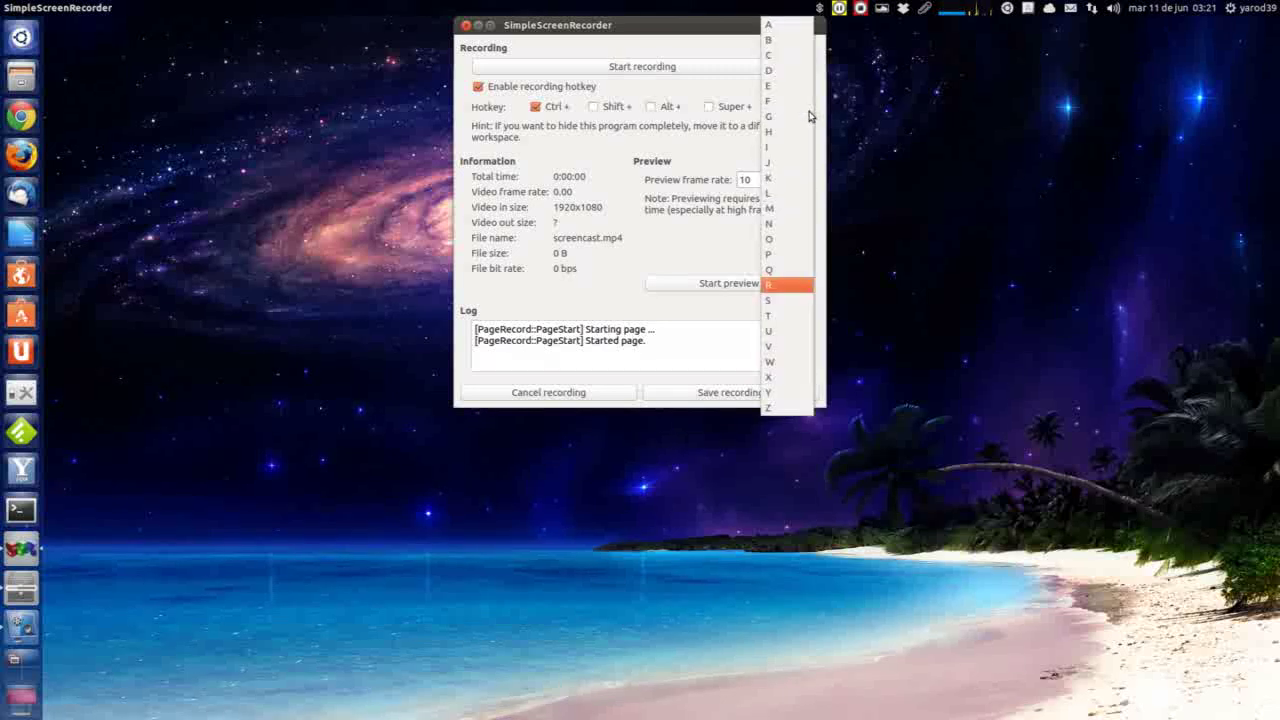
click(808, 285)
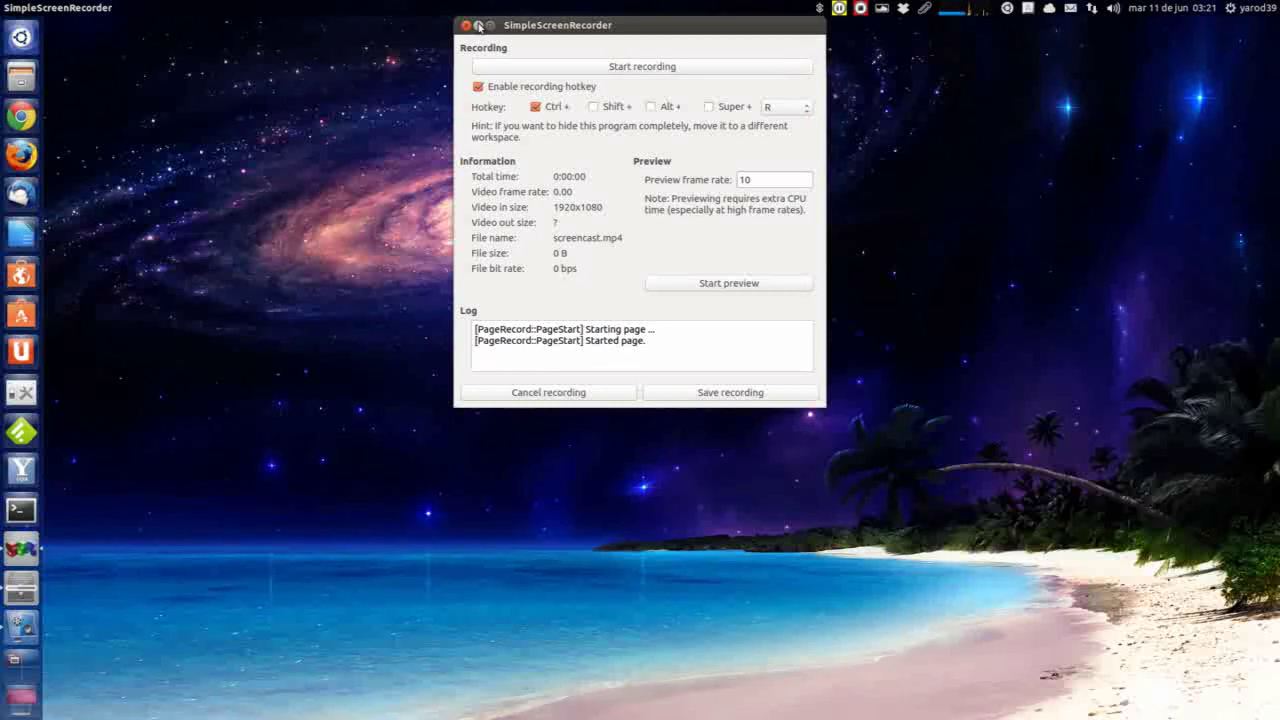
- Record a short clip of the whole screen, pause it and save the recording
click(573, 67)
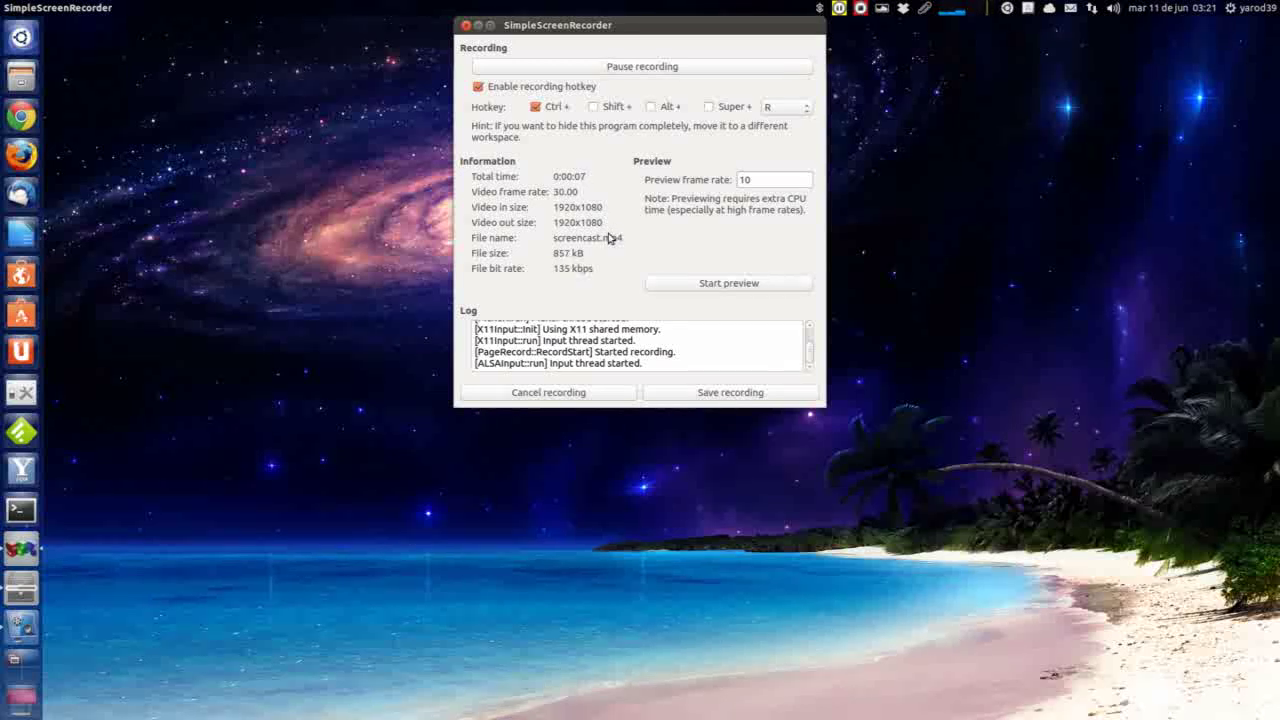
click(628, 67)
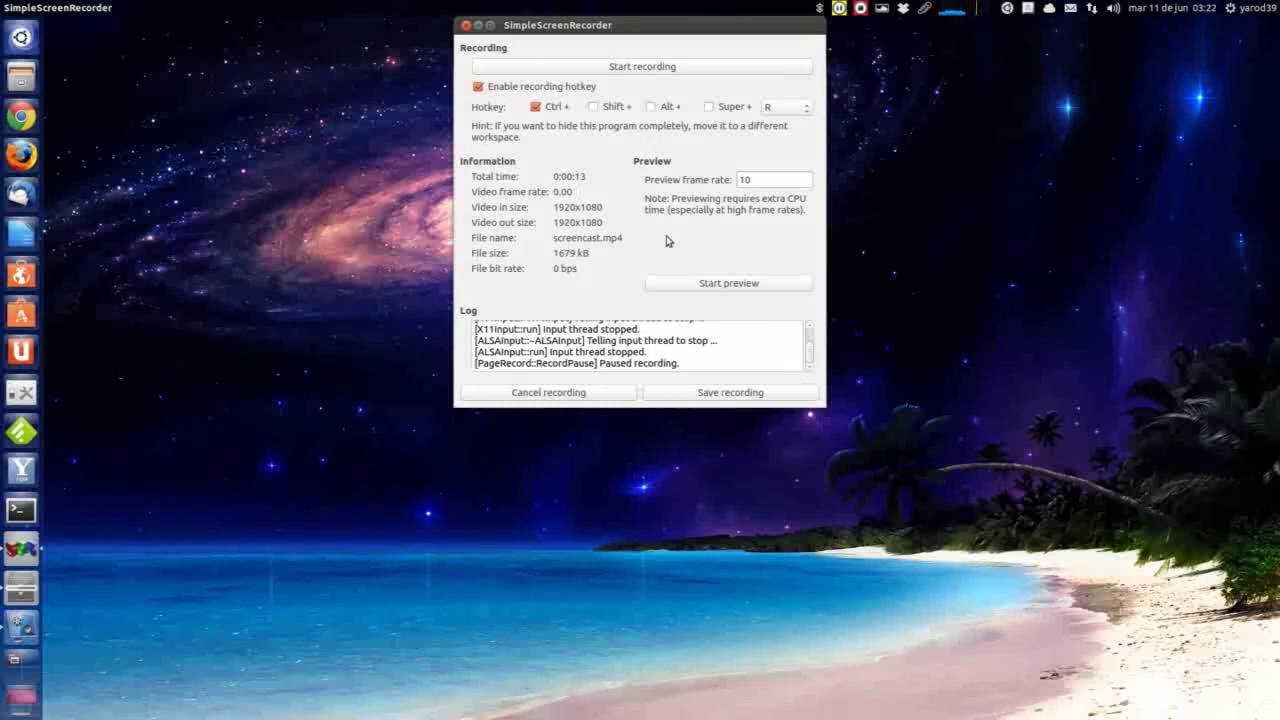
click(732, 396)
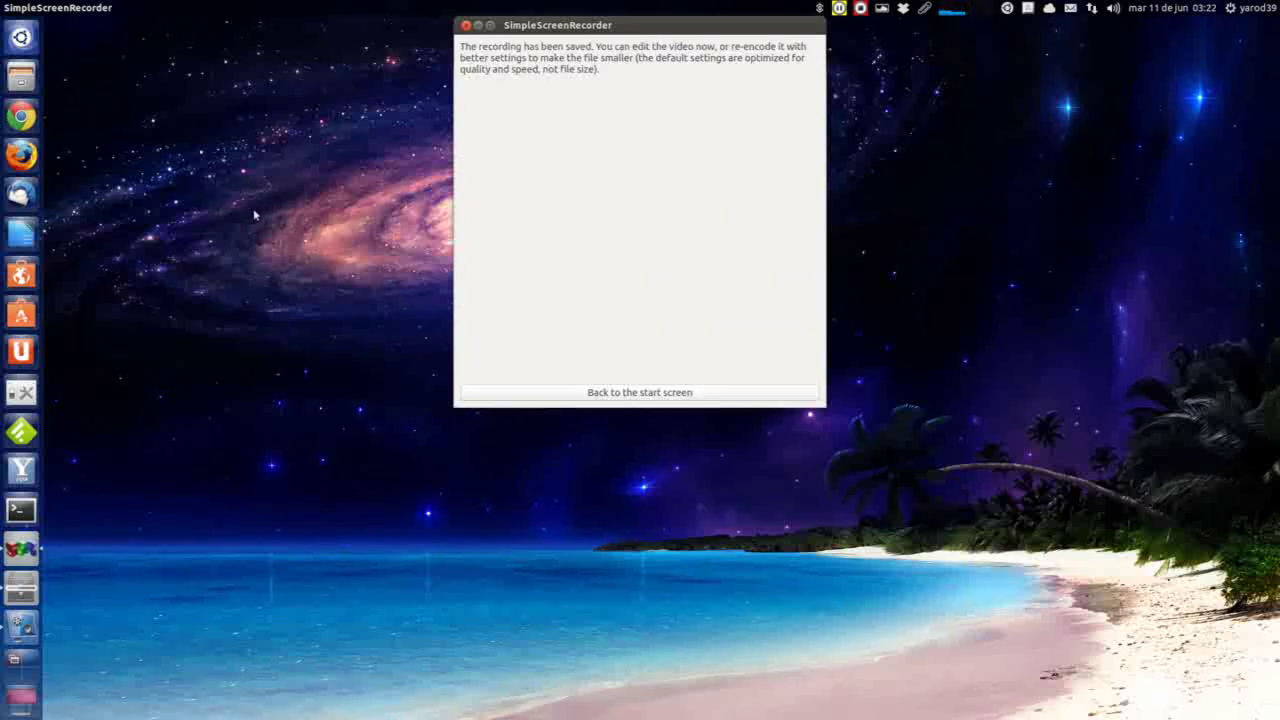
- Open the Vídeos folder in the file manager to check for the saved recording
right_click(22, 74)
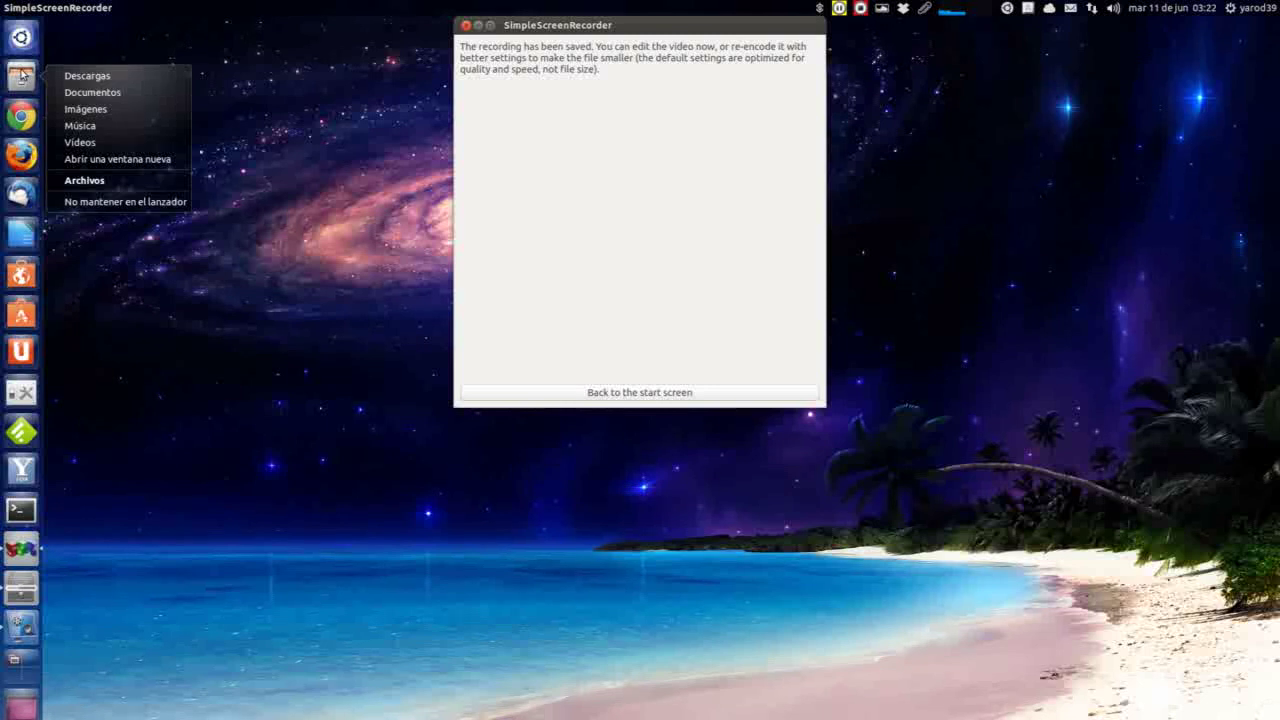
click(80, 142)
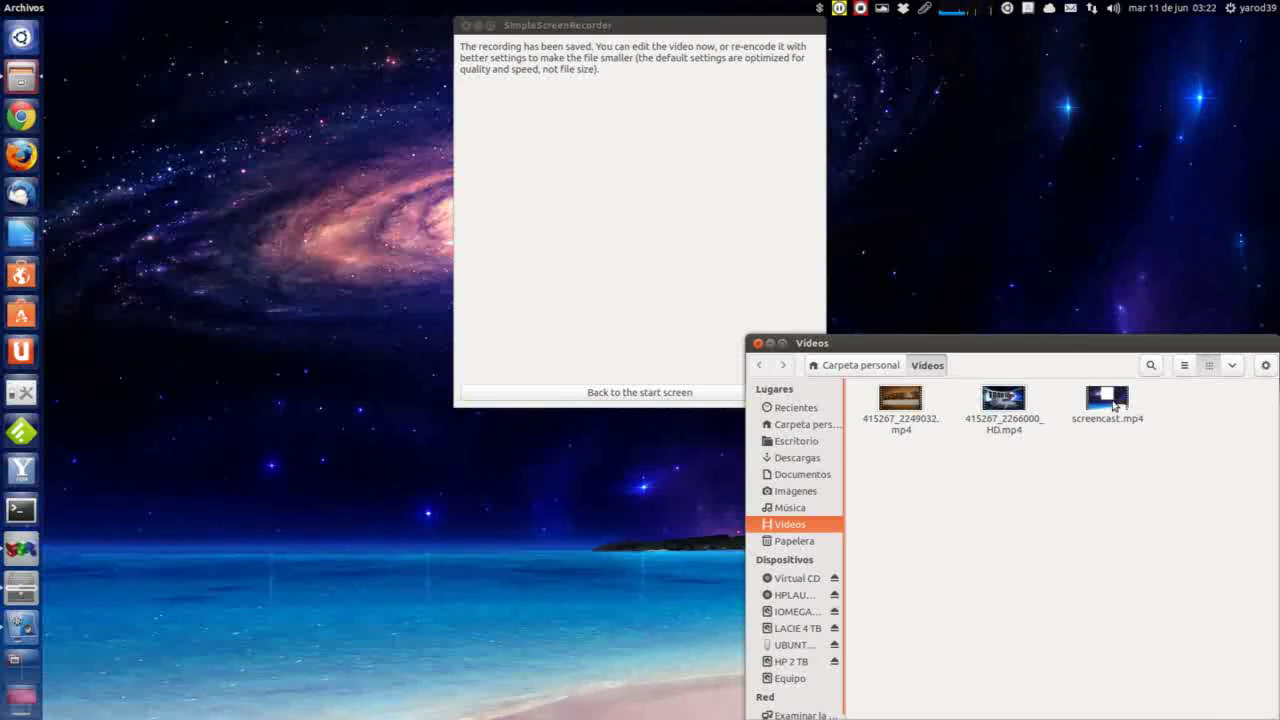
- Play screencast.mp4 from the Vídeos folder to check the recording, and close the player and the folder window
double_click(1107, 400)
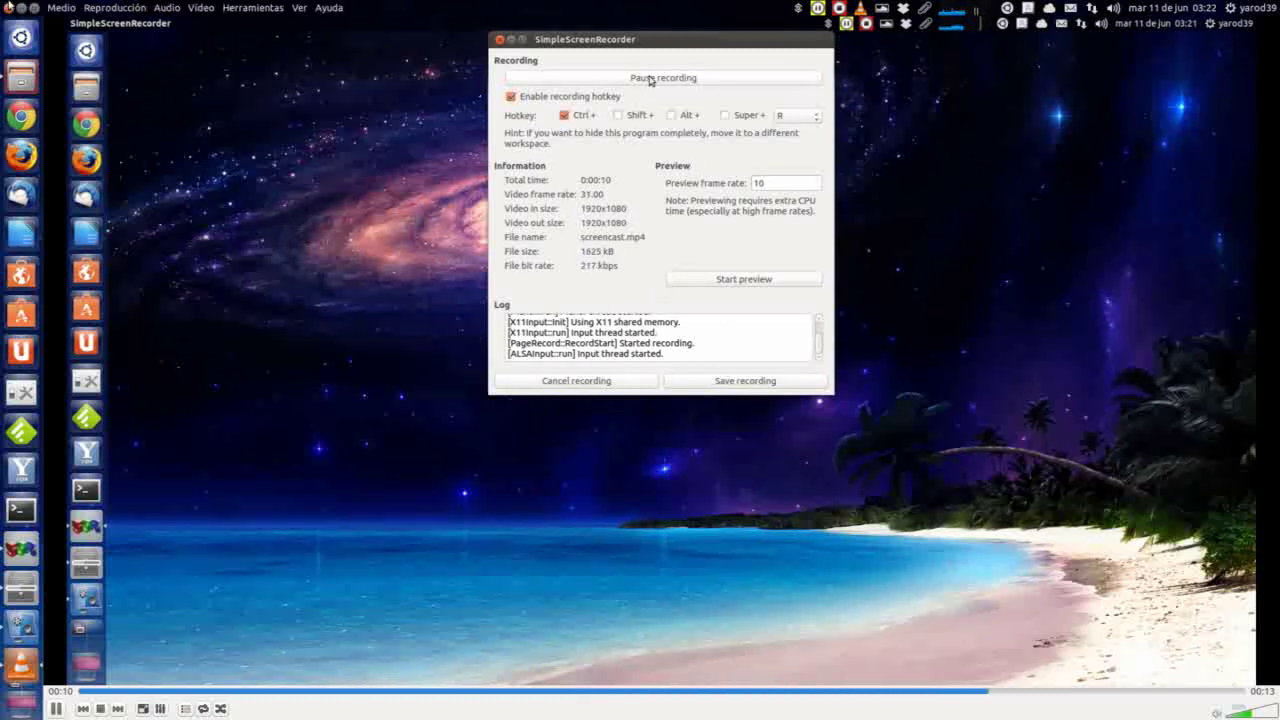
click(8, 8)
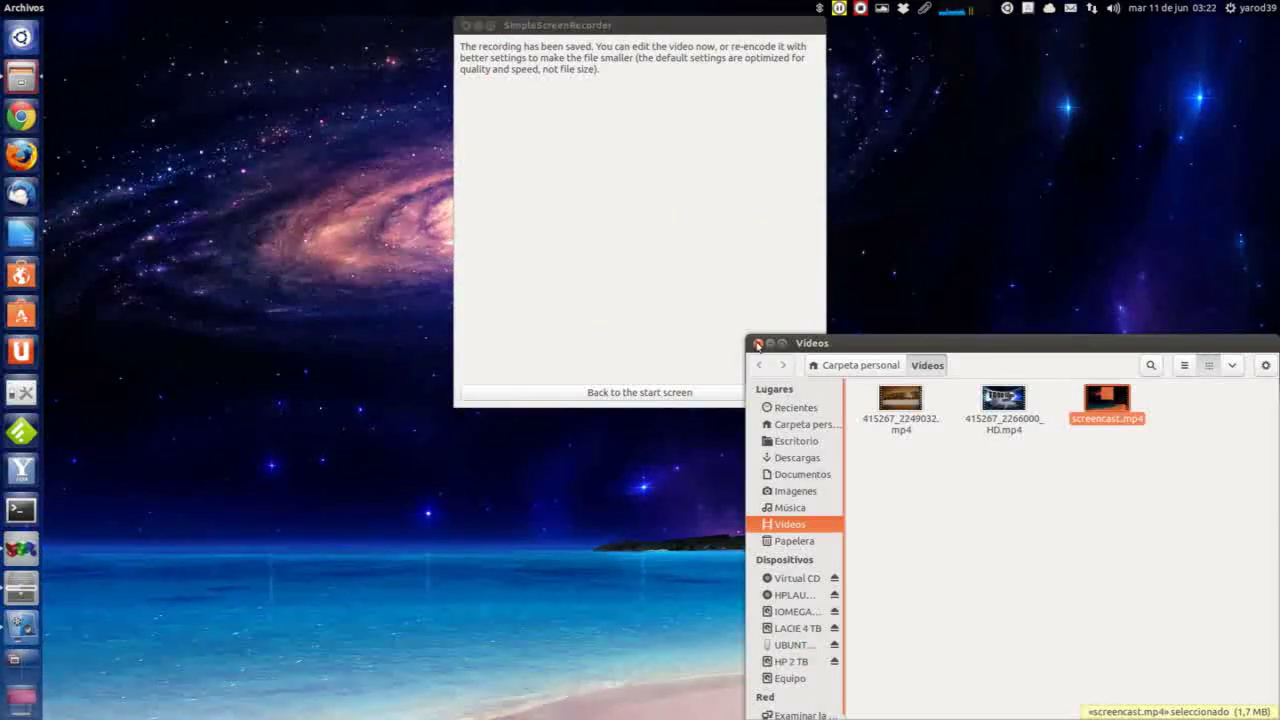
click(758, 344)
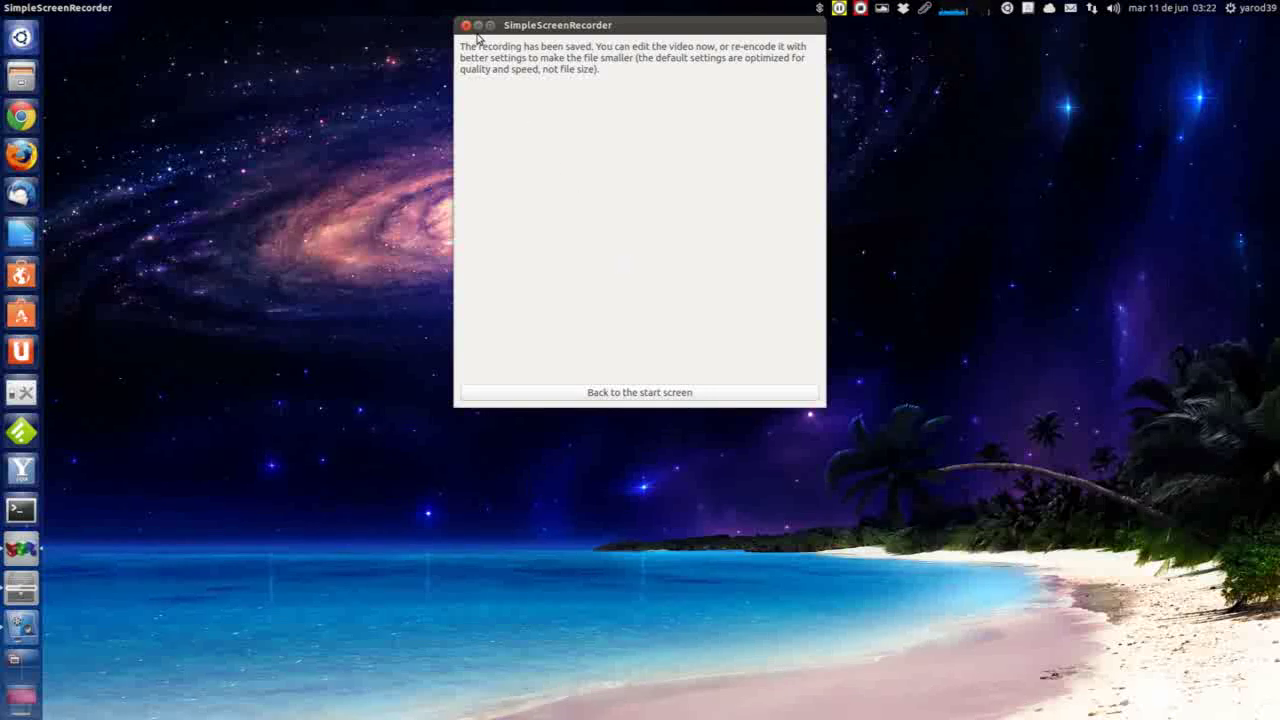
- Return to the video input settings for a new recording and set the frame rate to 60
click(639, 393)
click(638, 393)
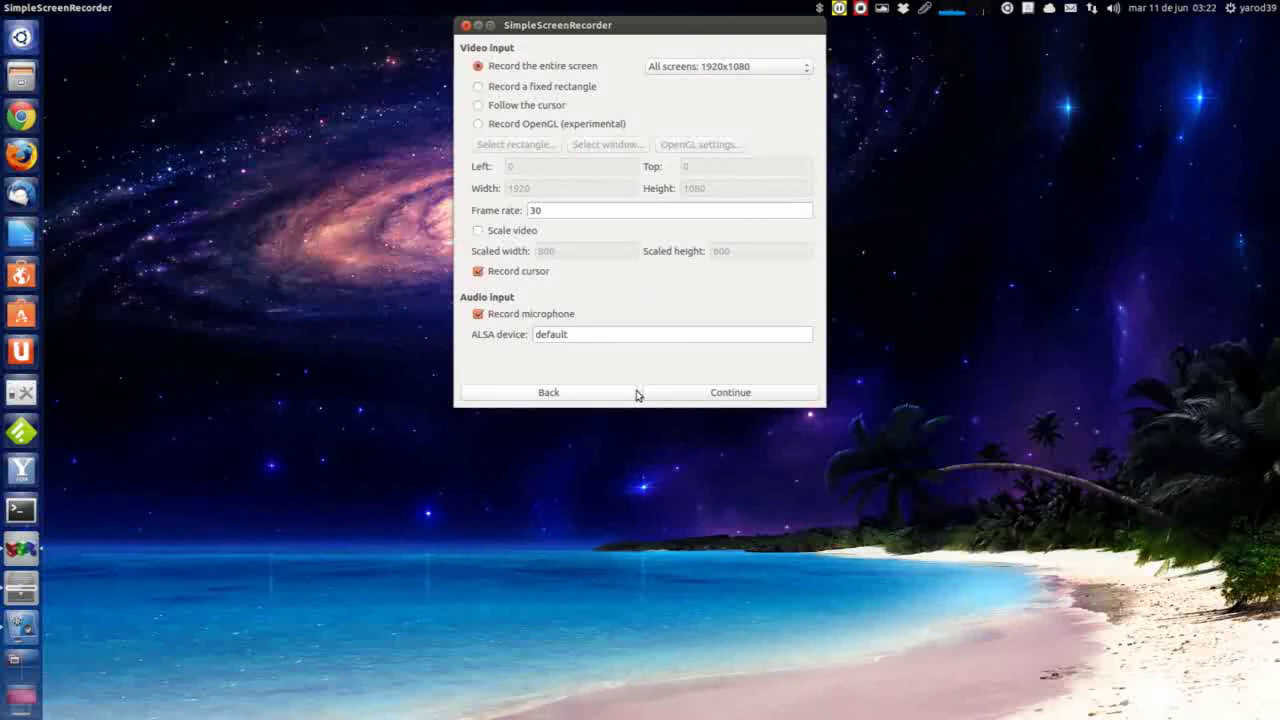
double_click(545, 210)
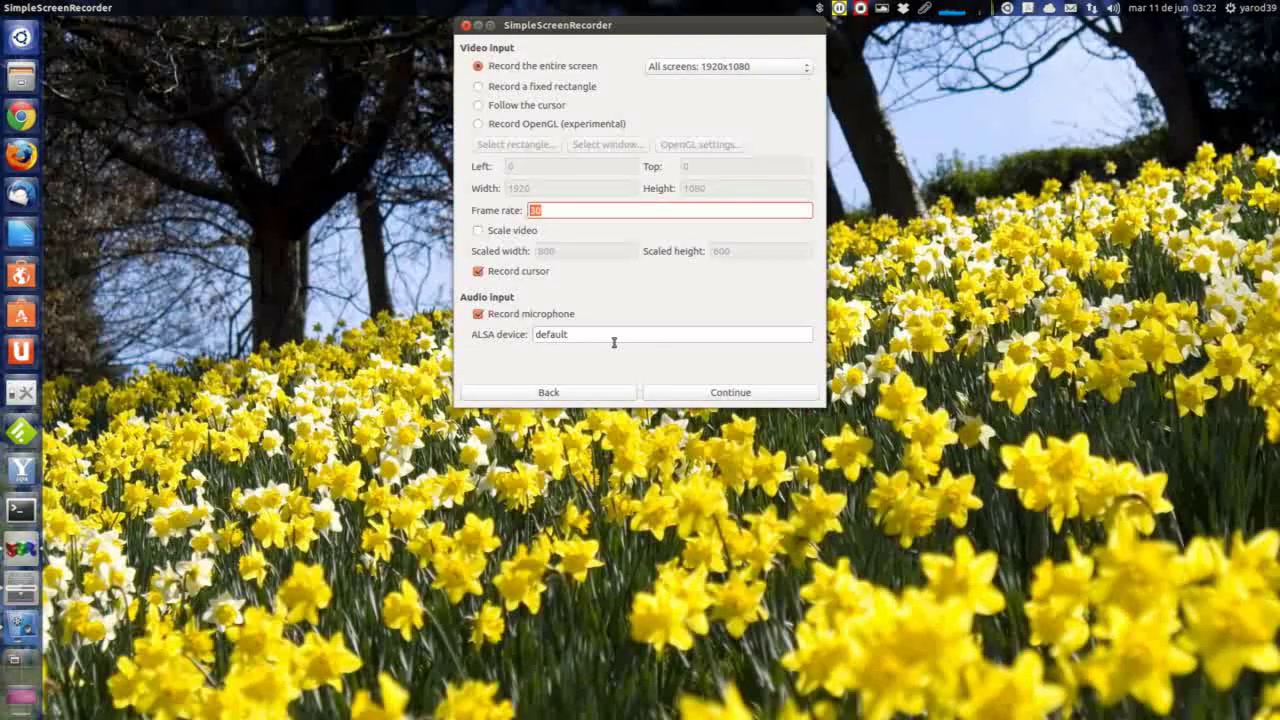
mouse_move(613, 341)
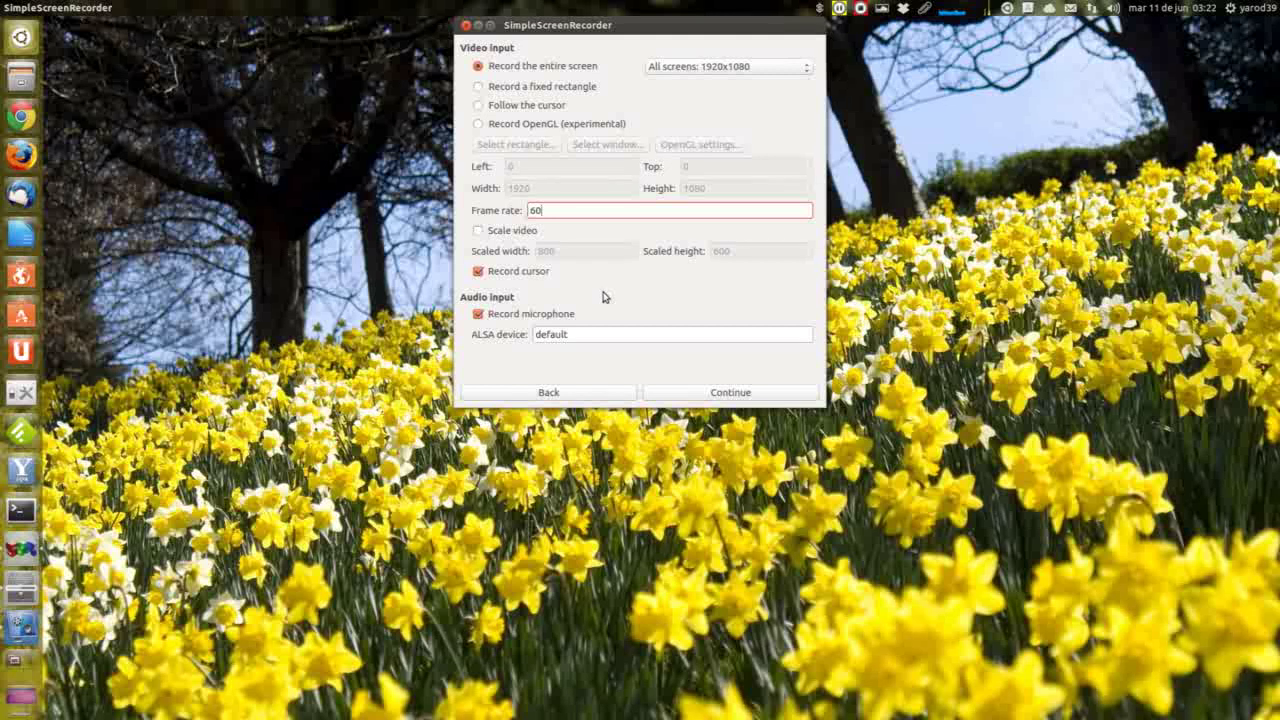
- Proceed to the recording page with the existing MP4 output settings, agreeing to overwrite screencast.mp4
click(729, 393)
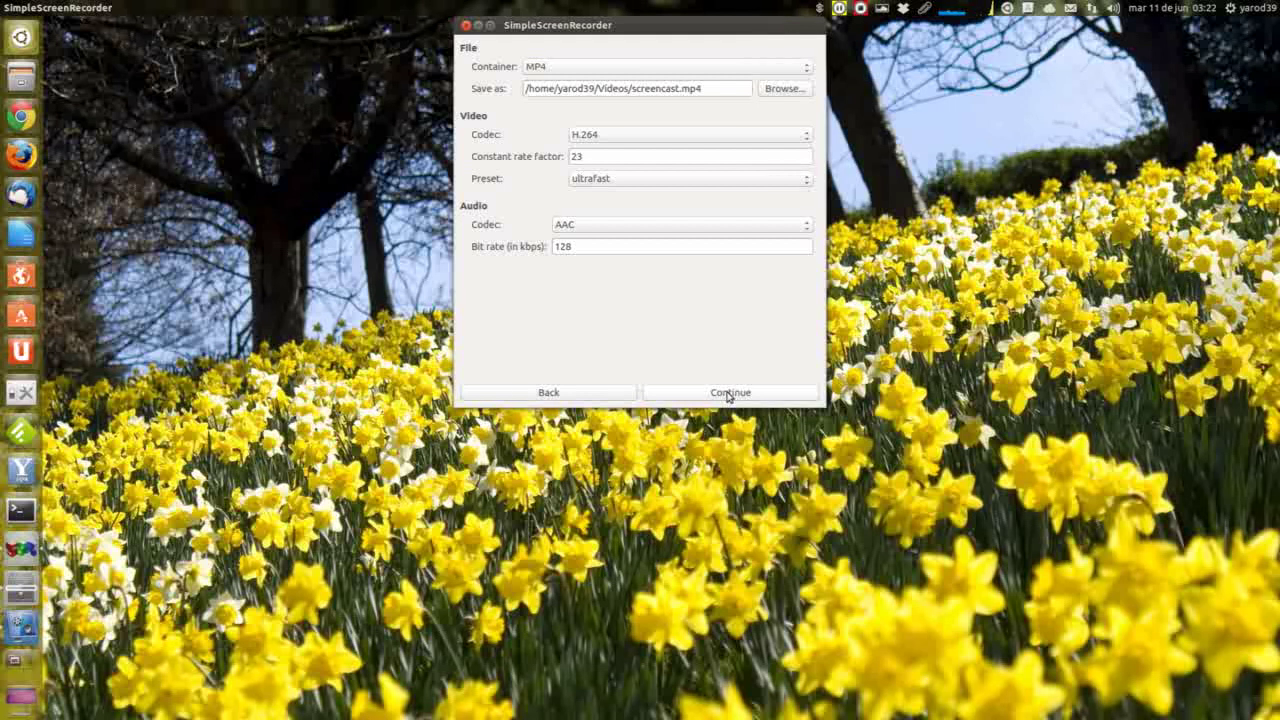
click(729, 393)
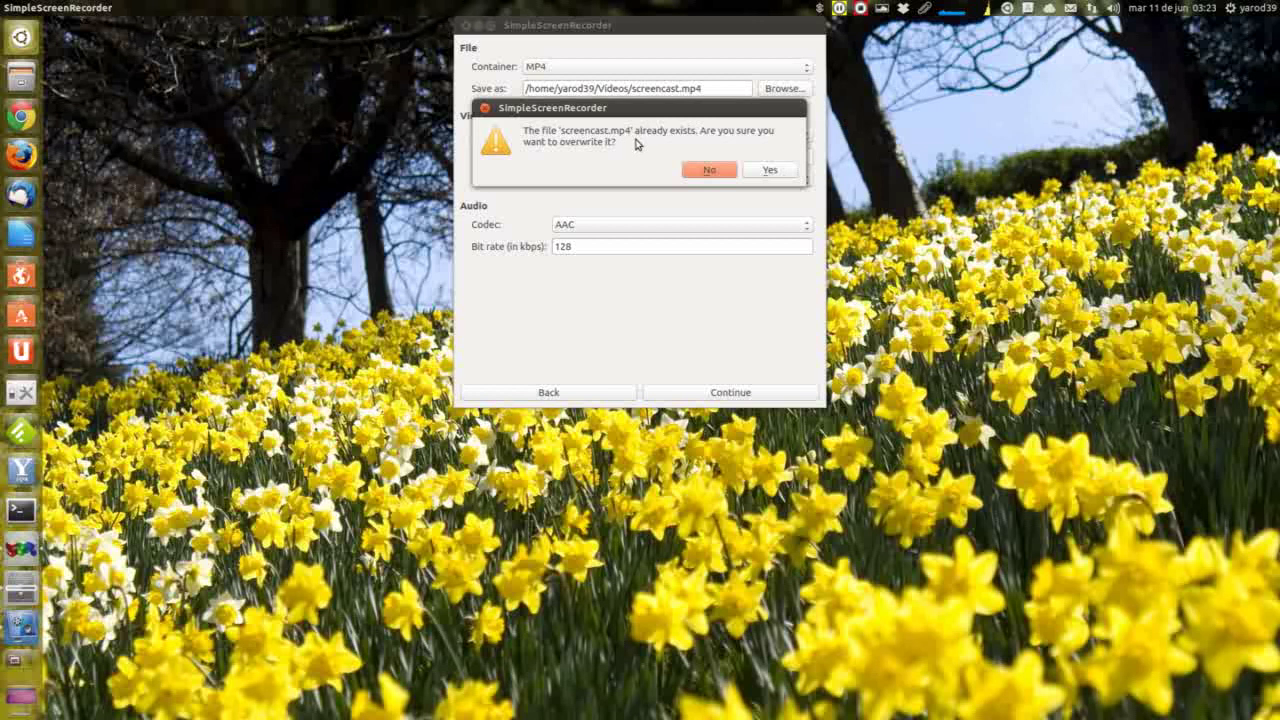
click(769, 172)
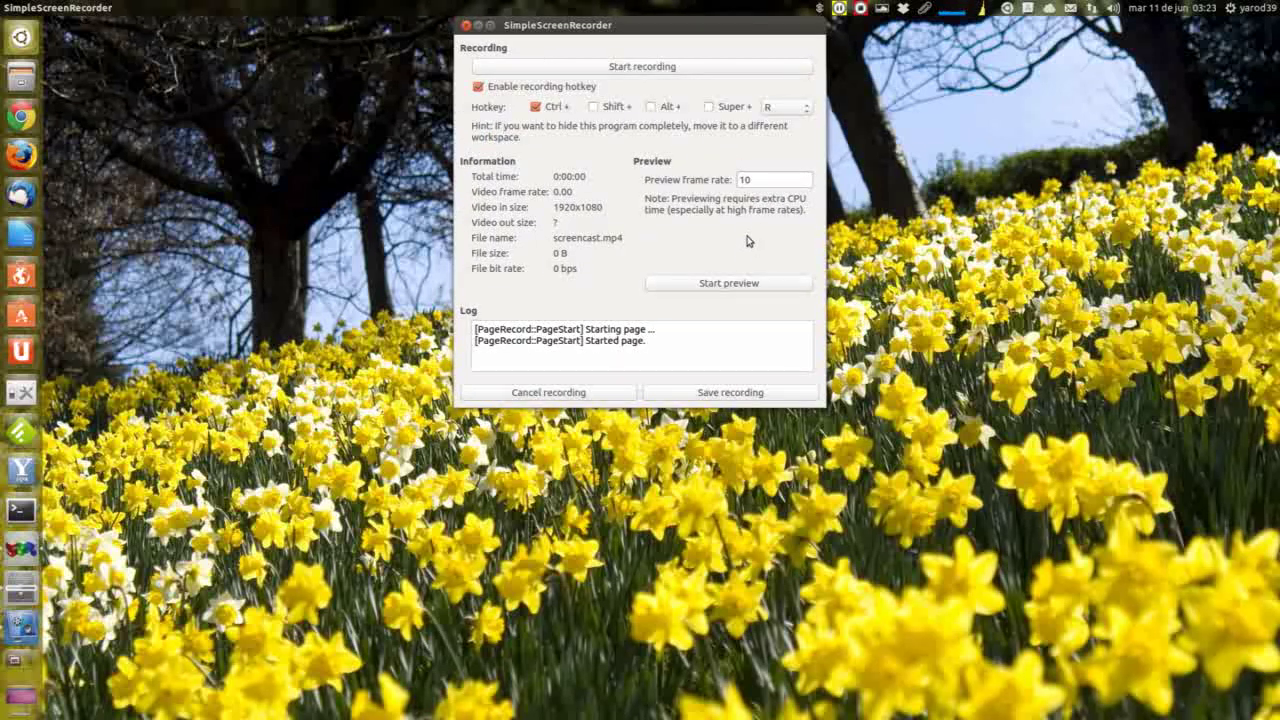
- Record a short clip of the desktop with the recorder window hidden, pause it and save the recording
click(466, 24)
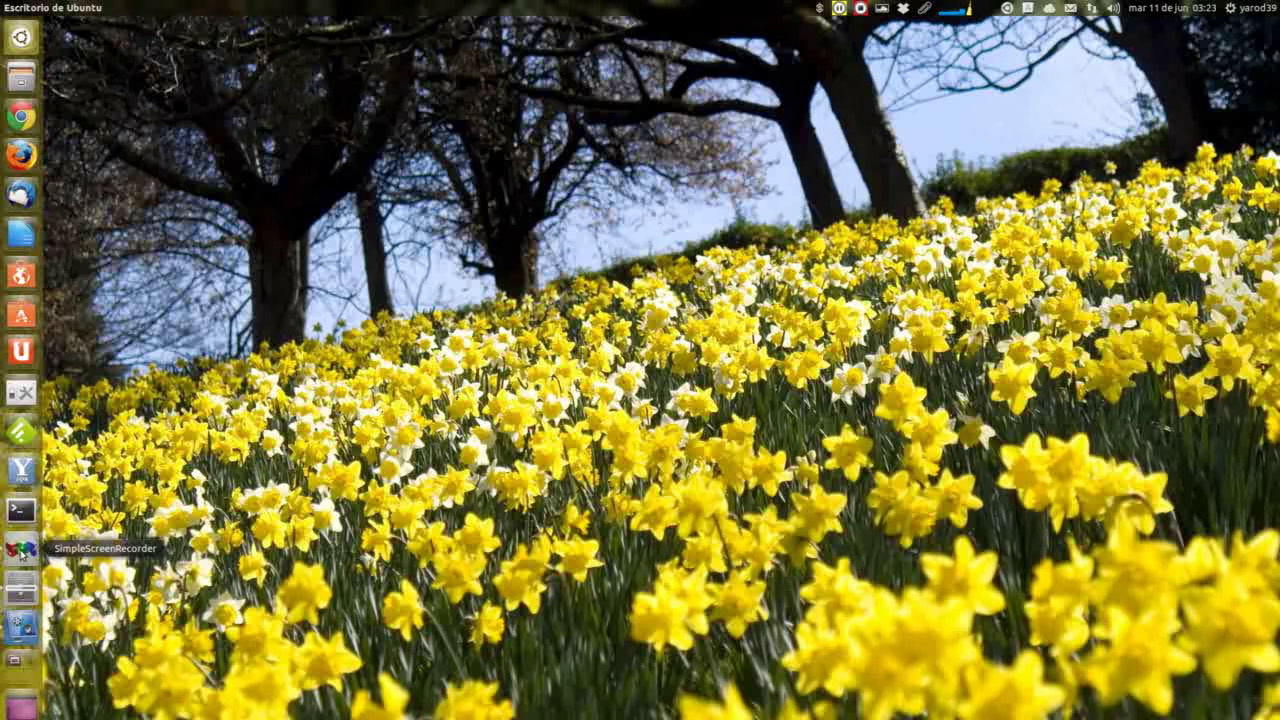
click(21, 549)
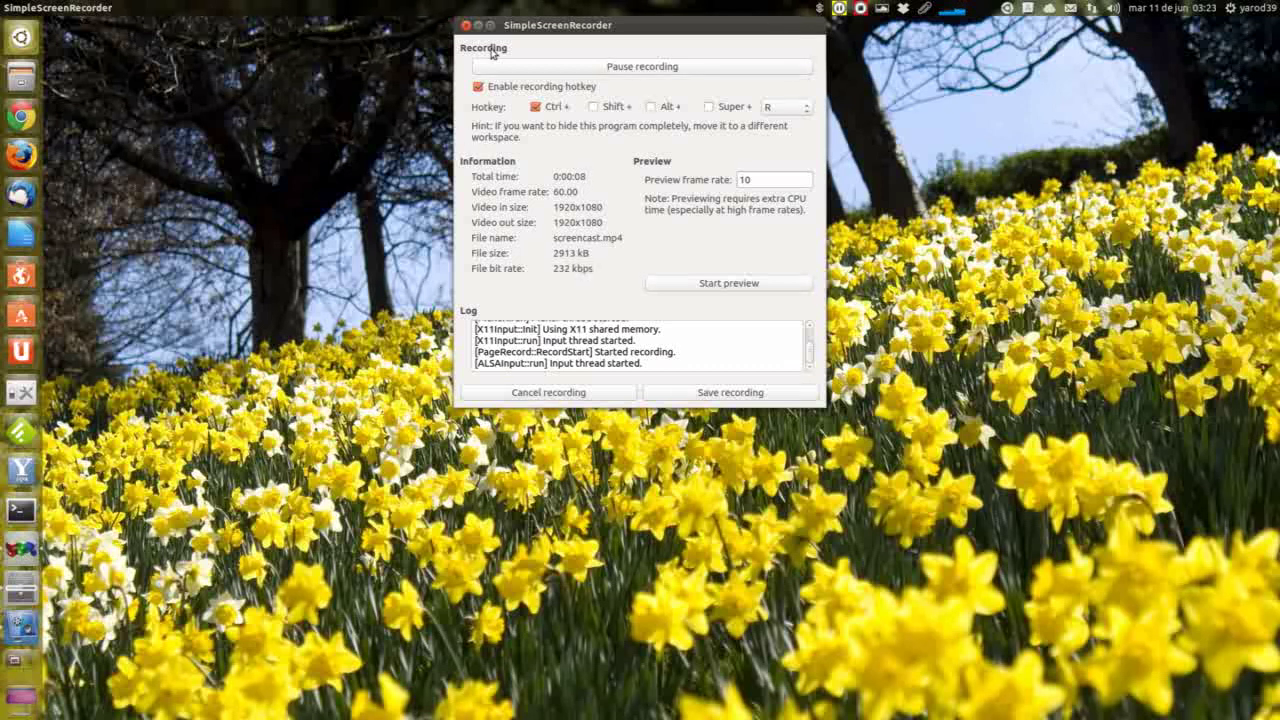
click(465, 25)
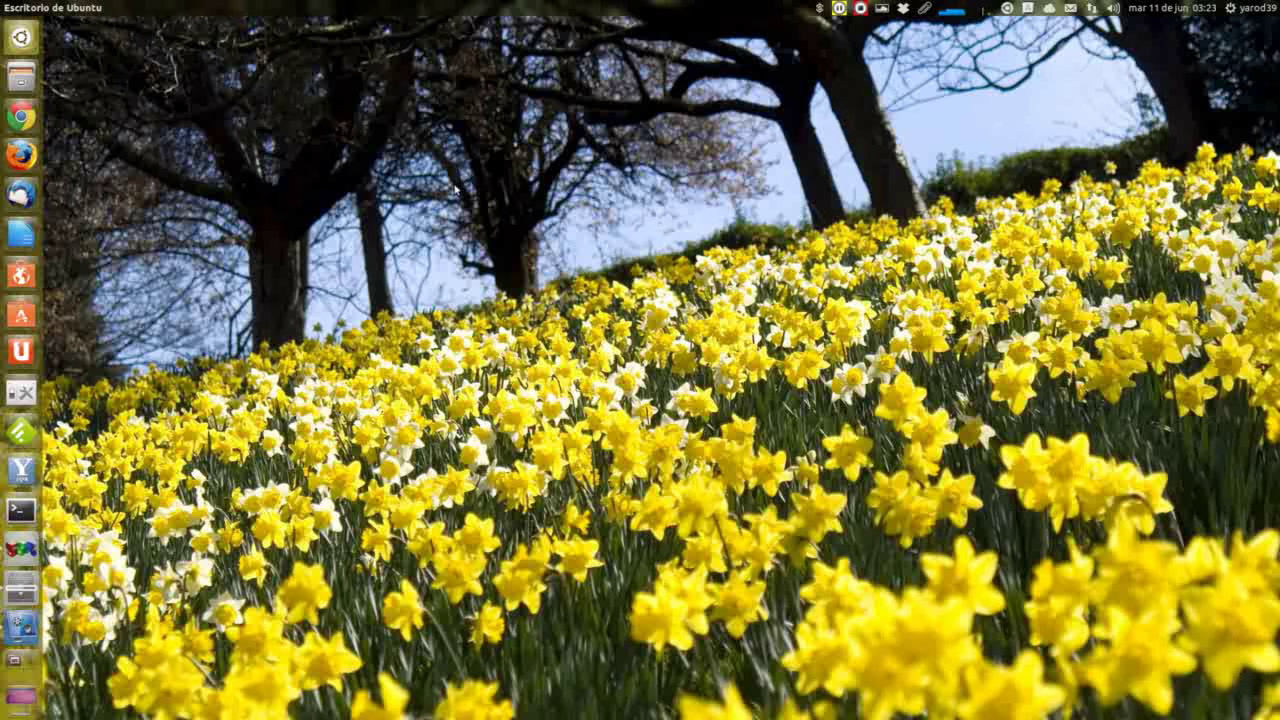
click(24, 550)
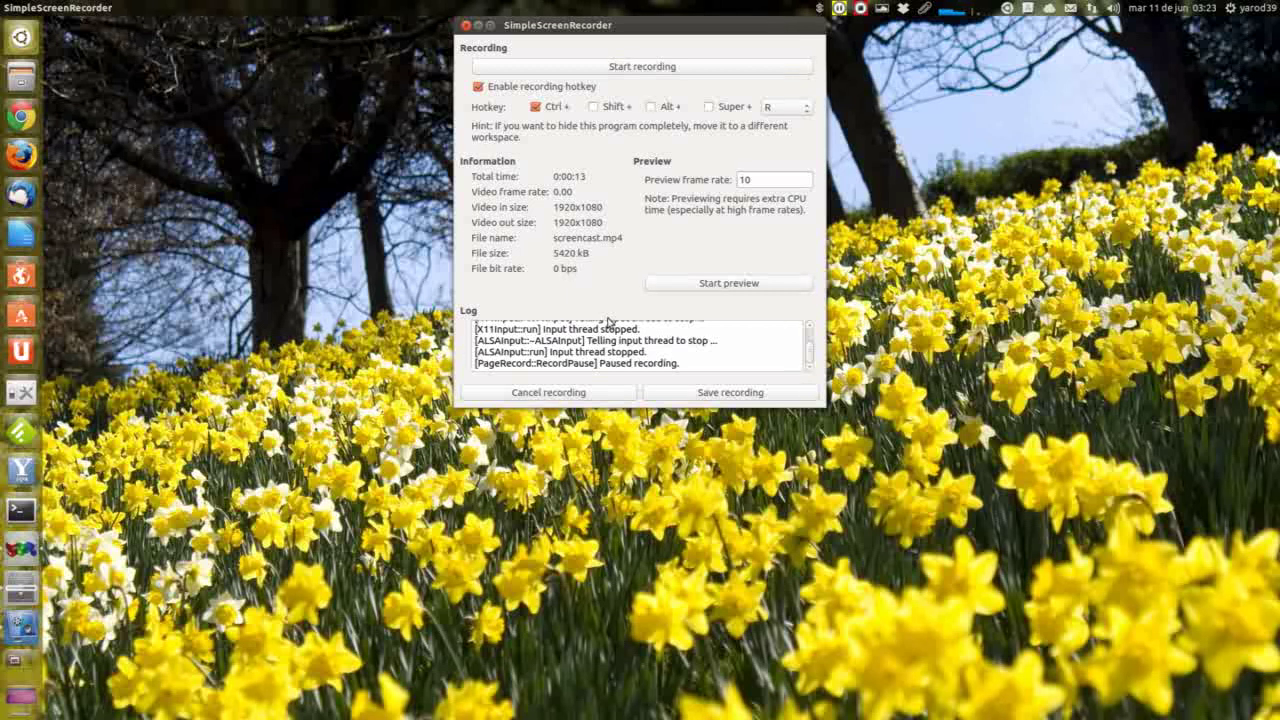
click(721, 393)
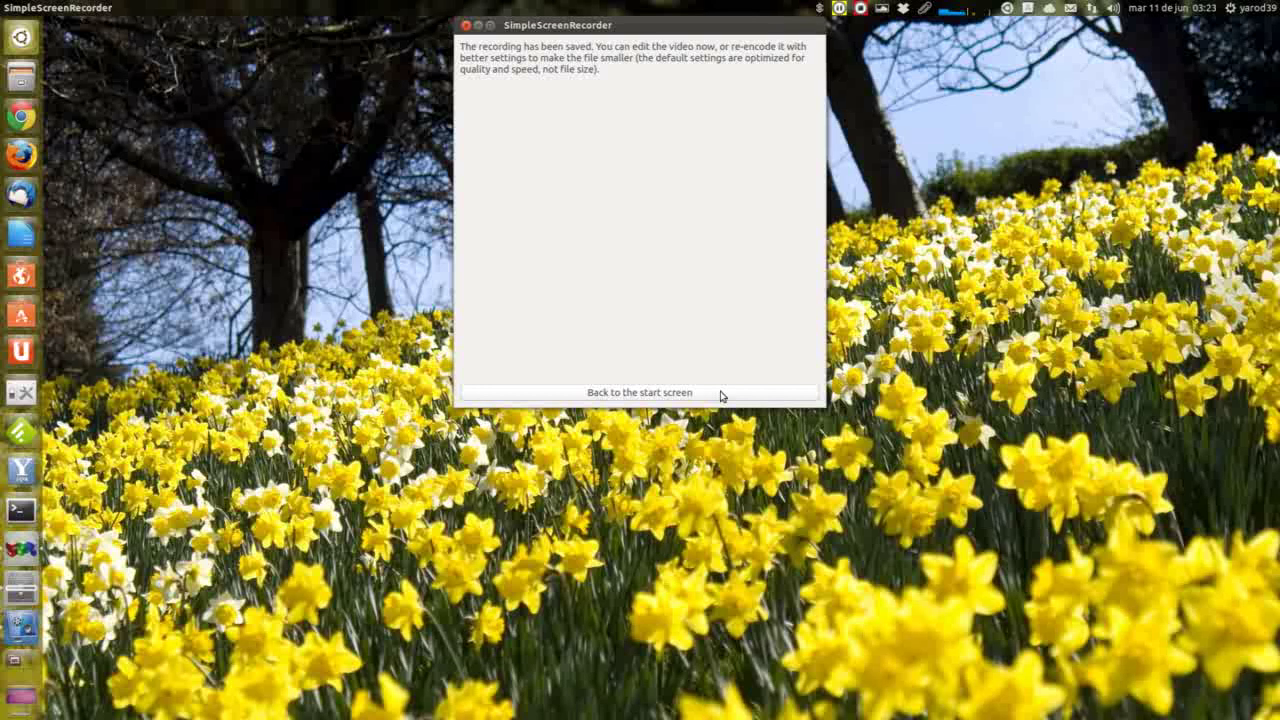
- Open the Vídeos folder and play the new screencast.mp4 to check it, and close the player
right_click(28, 76)
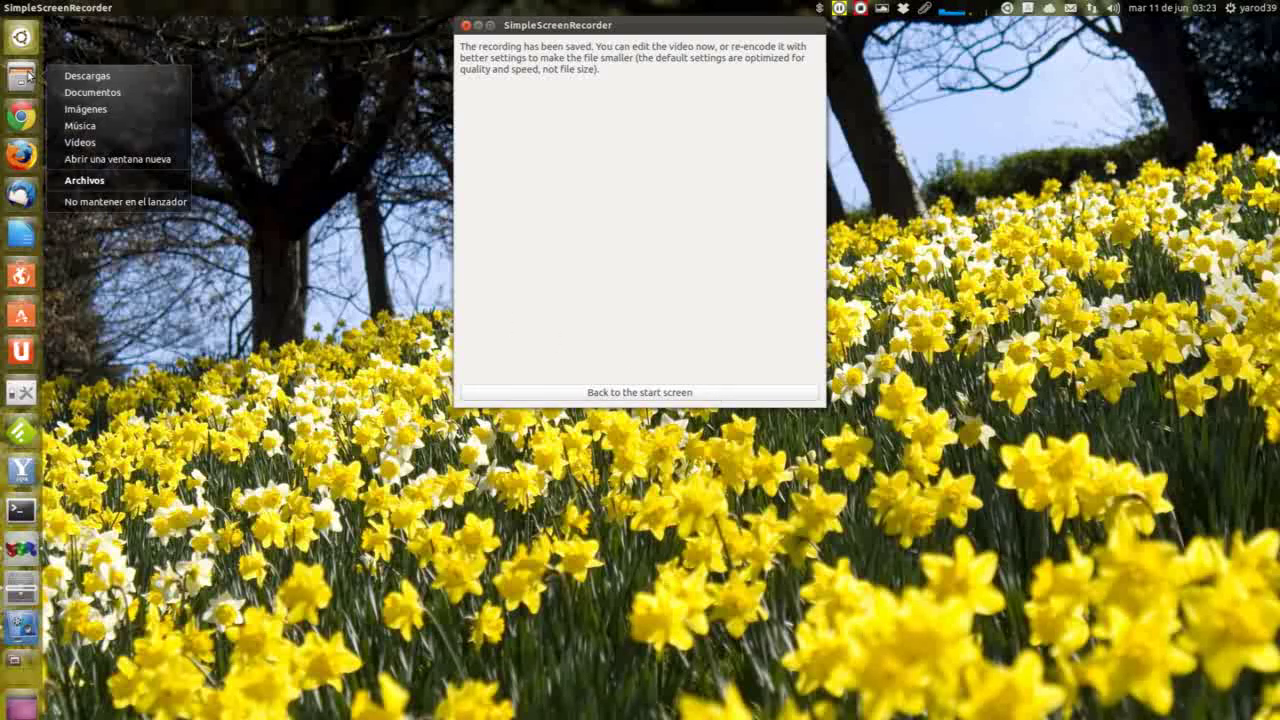
click(103, 143)
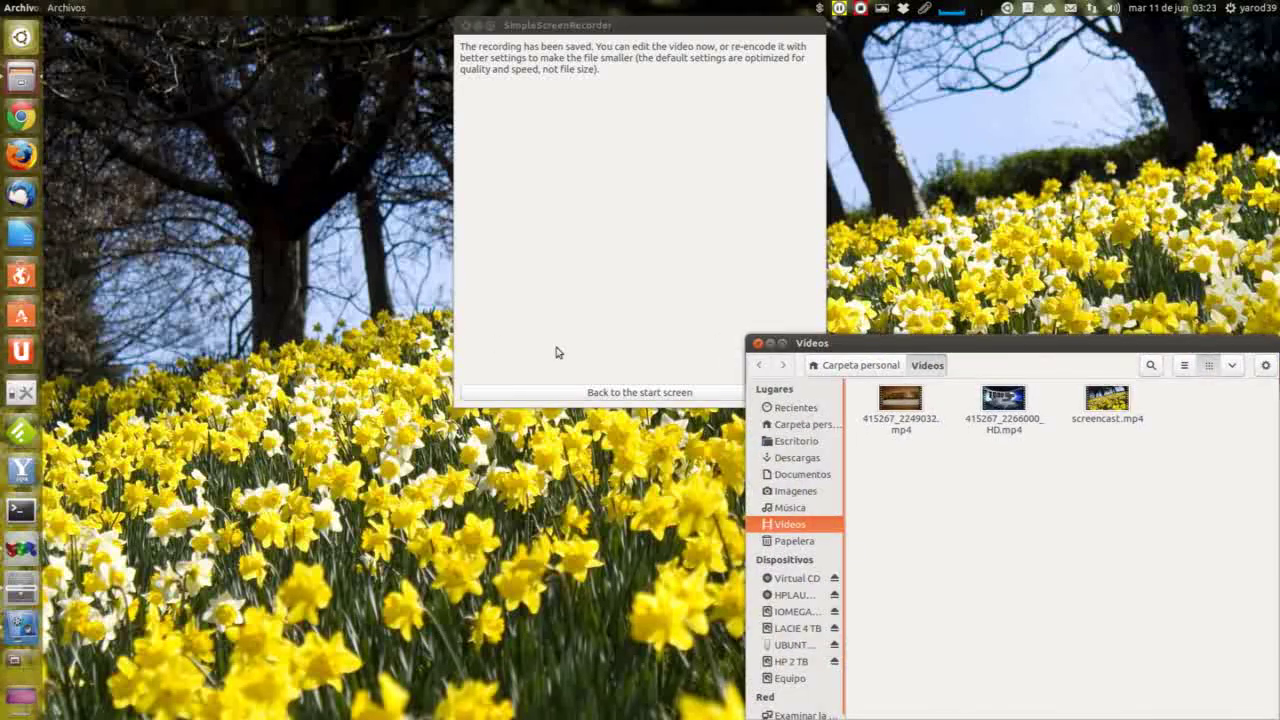
double_click(1104, 400)
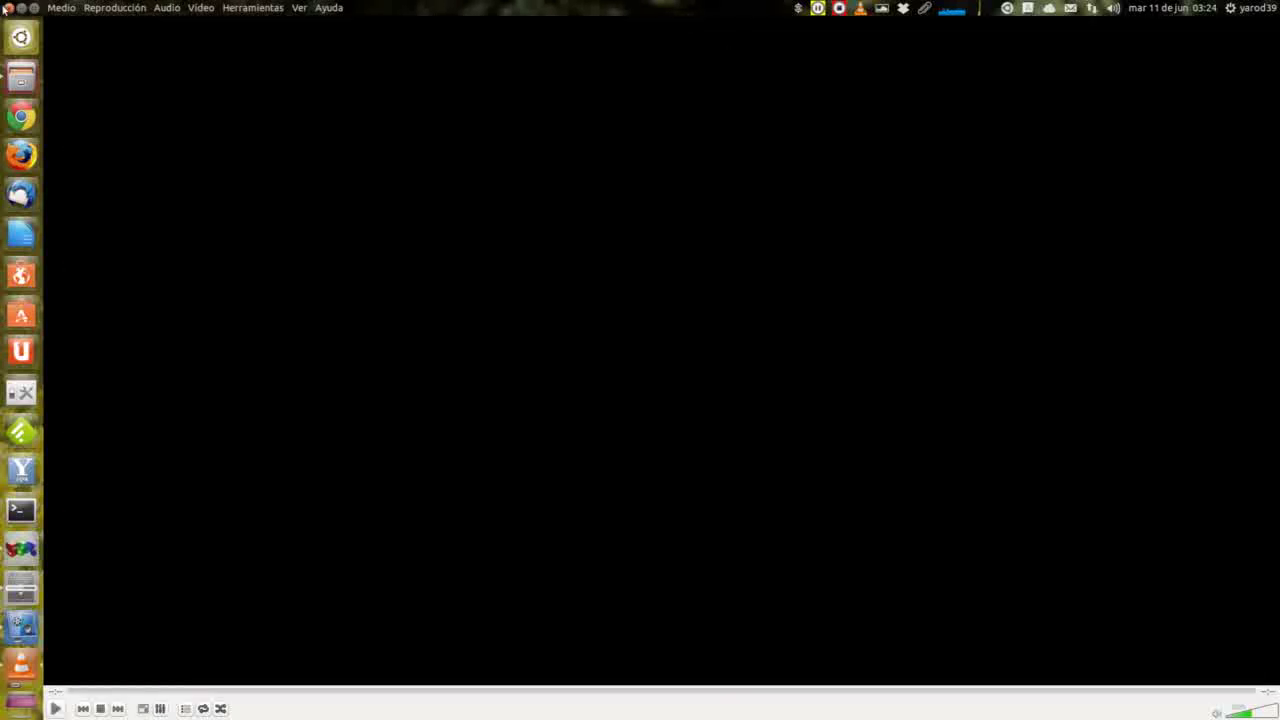
click(8, 7)
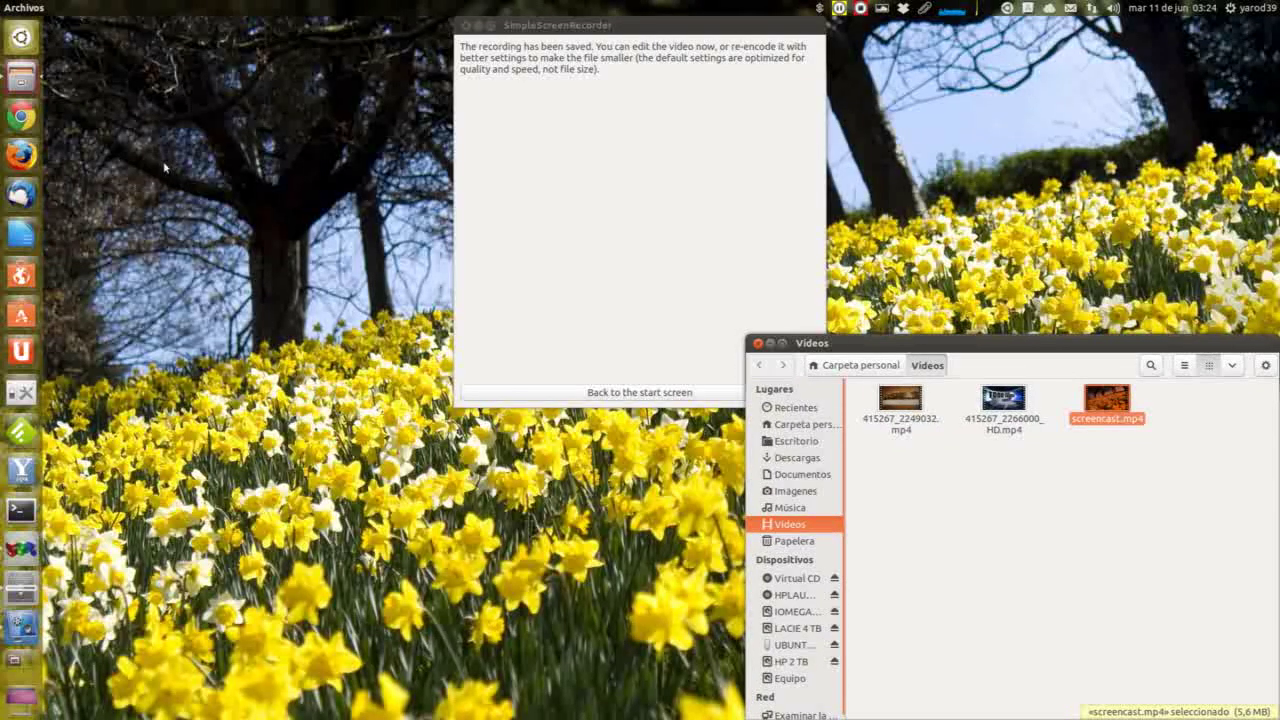
- Move screencast.mp4 to the trash, and close the file manager and SimpleScreenRecorder windows
right_click(1110, 404)
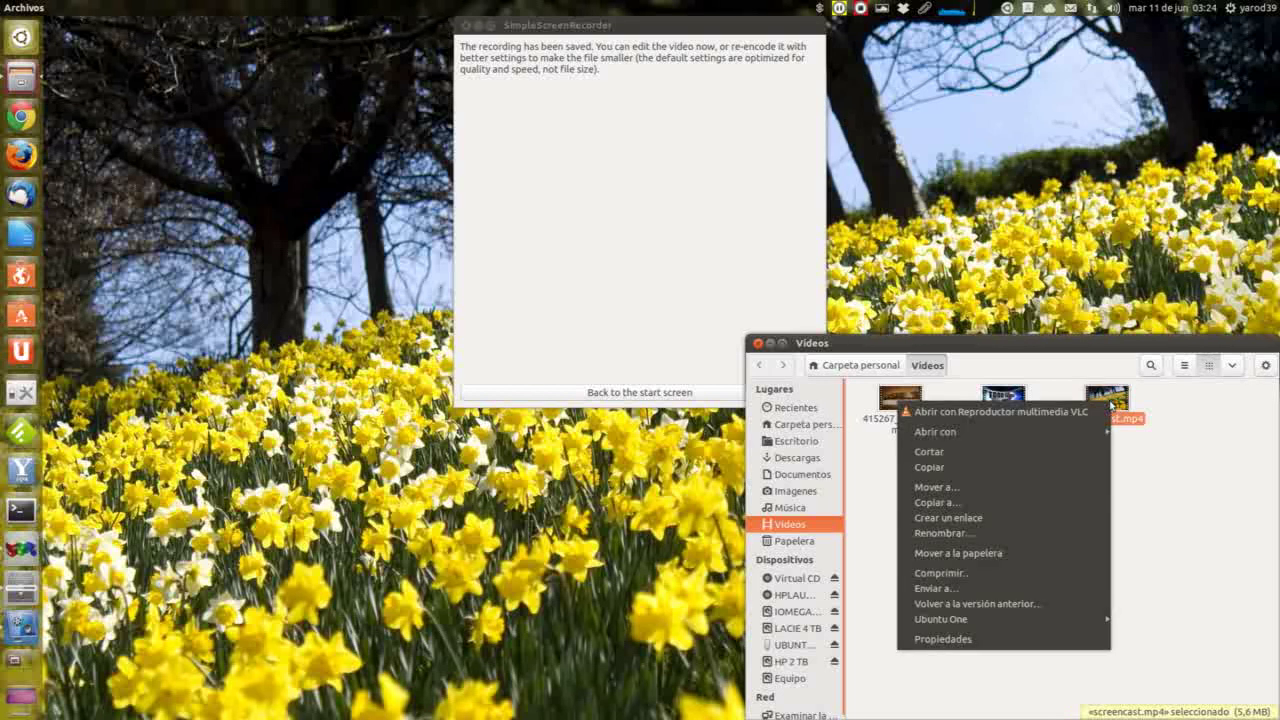
click(1077, 557)
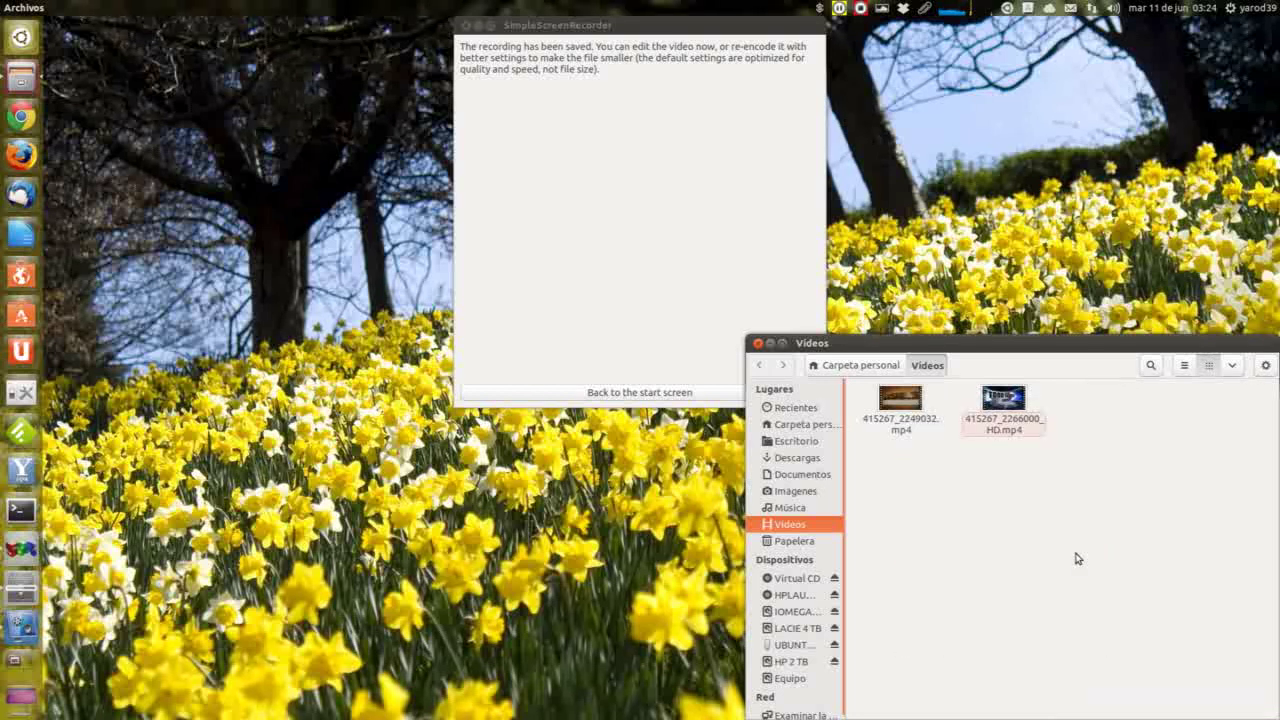
click(758, 344)
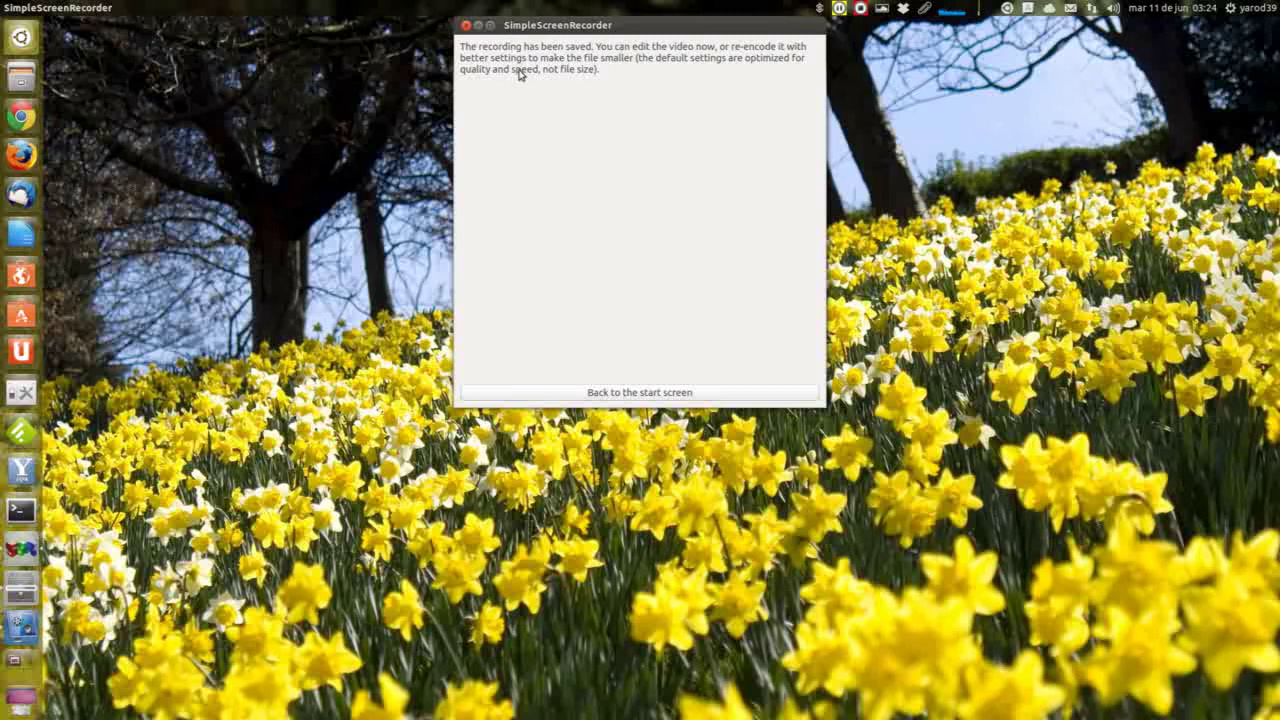
click(466, 26)
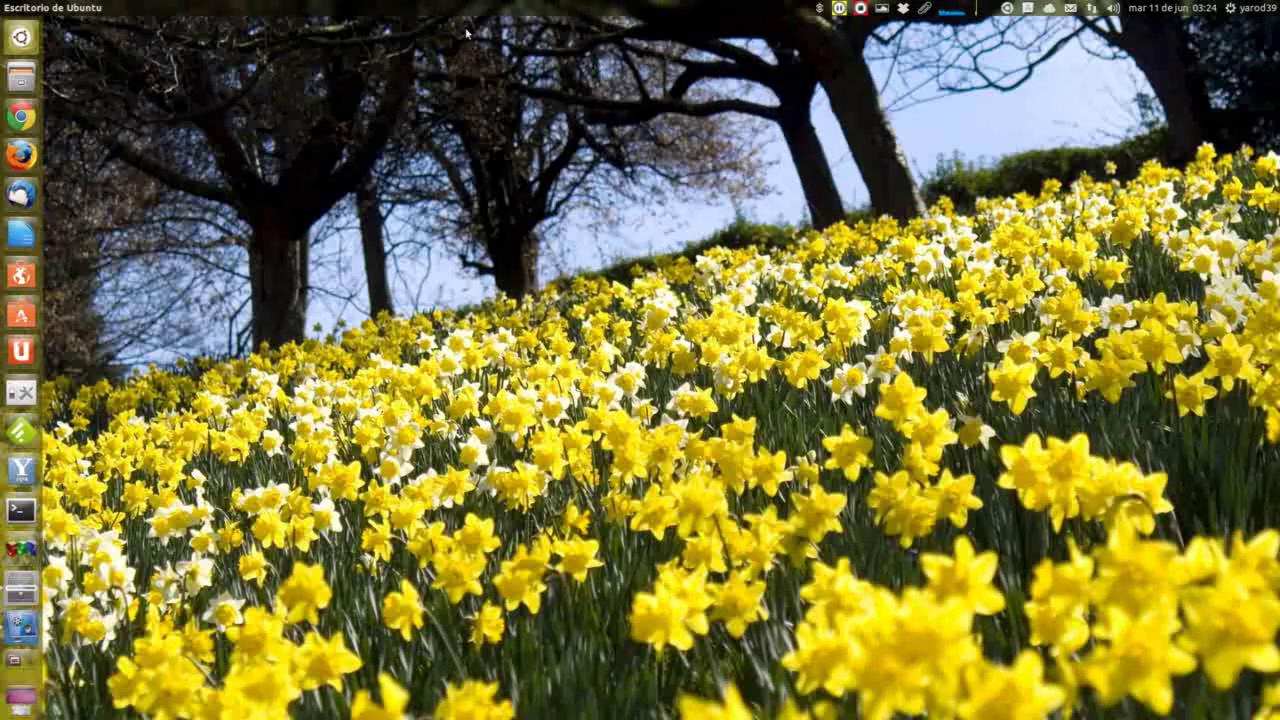